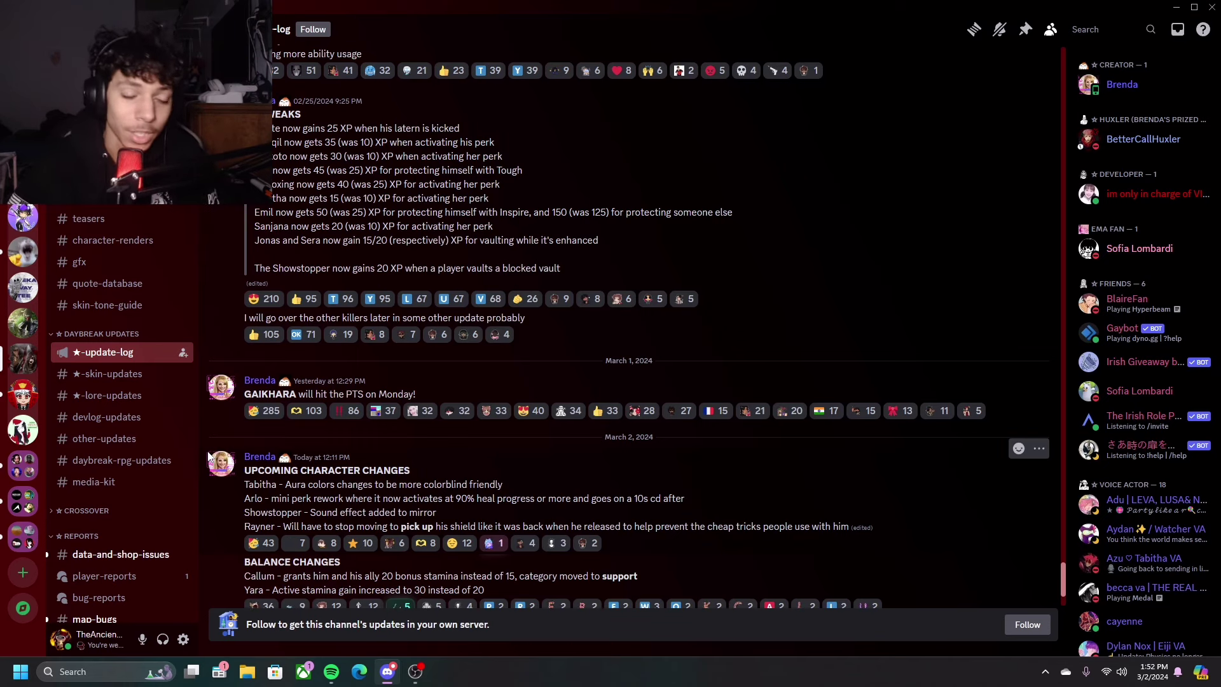
scroll(560, 434, "down", 3)
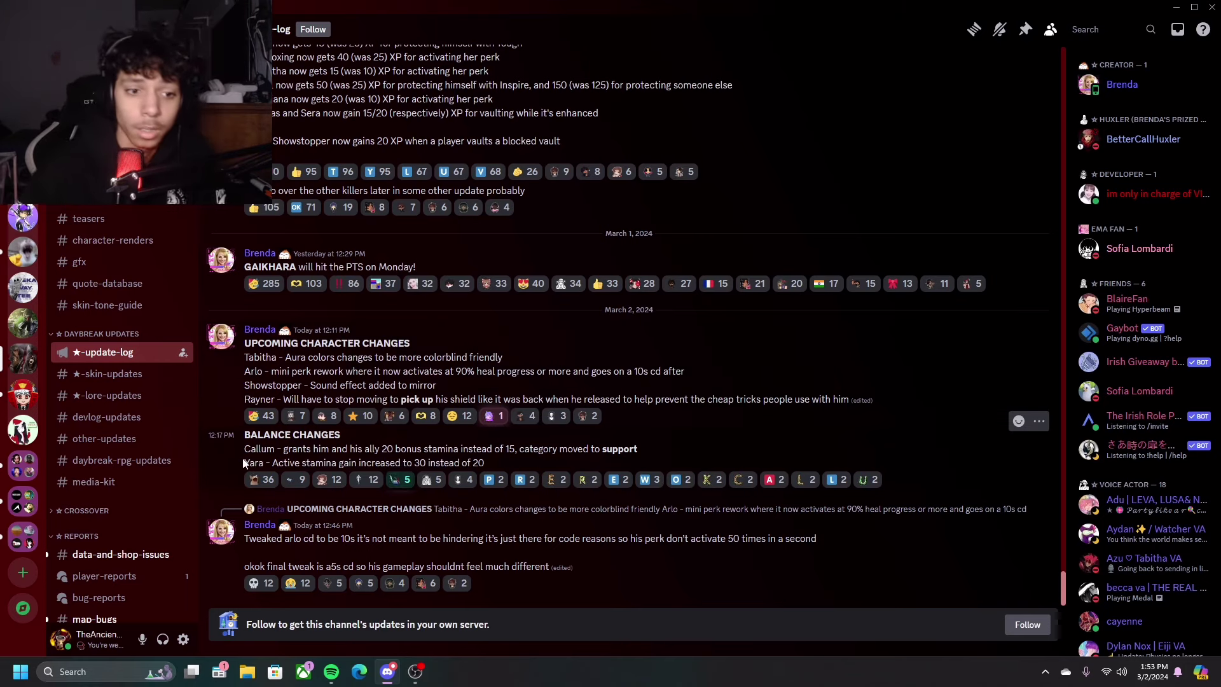
Step: Highlight the Callum balance, 20 bonus stamina, Yara stamina and Arlo perk rework lines
left_click_drag(244, 449, 538, 448)
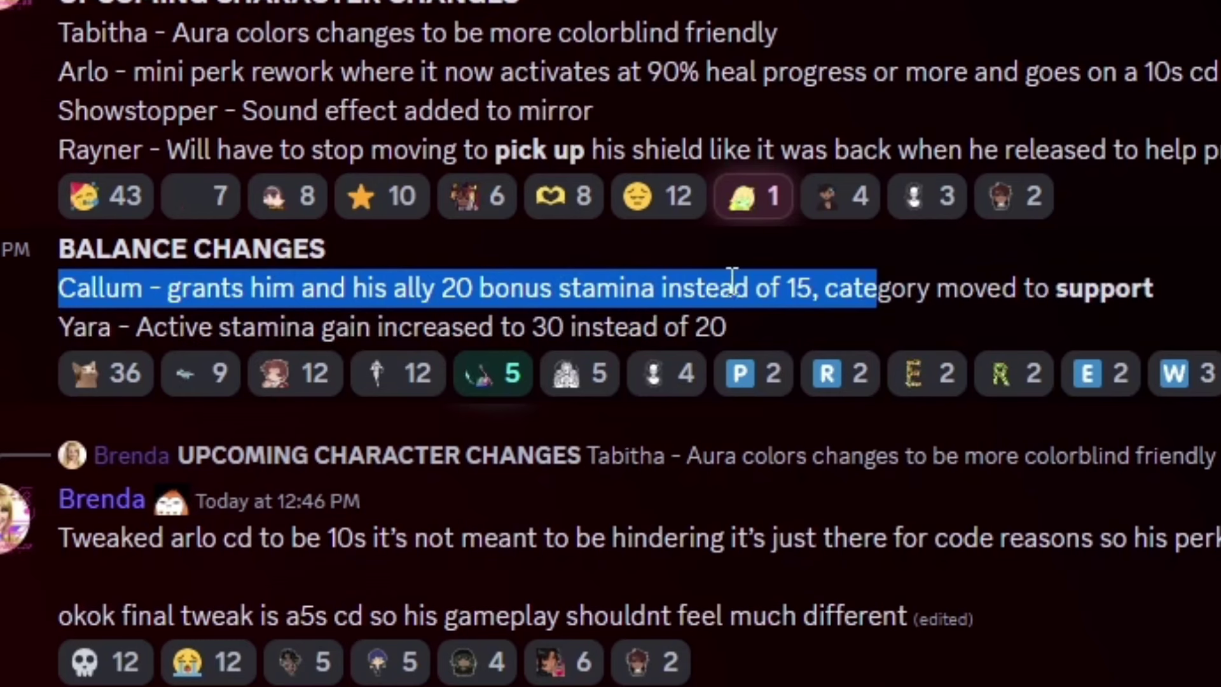
left_click(733, 276)
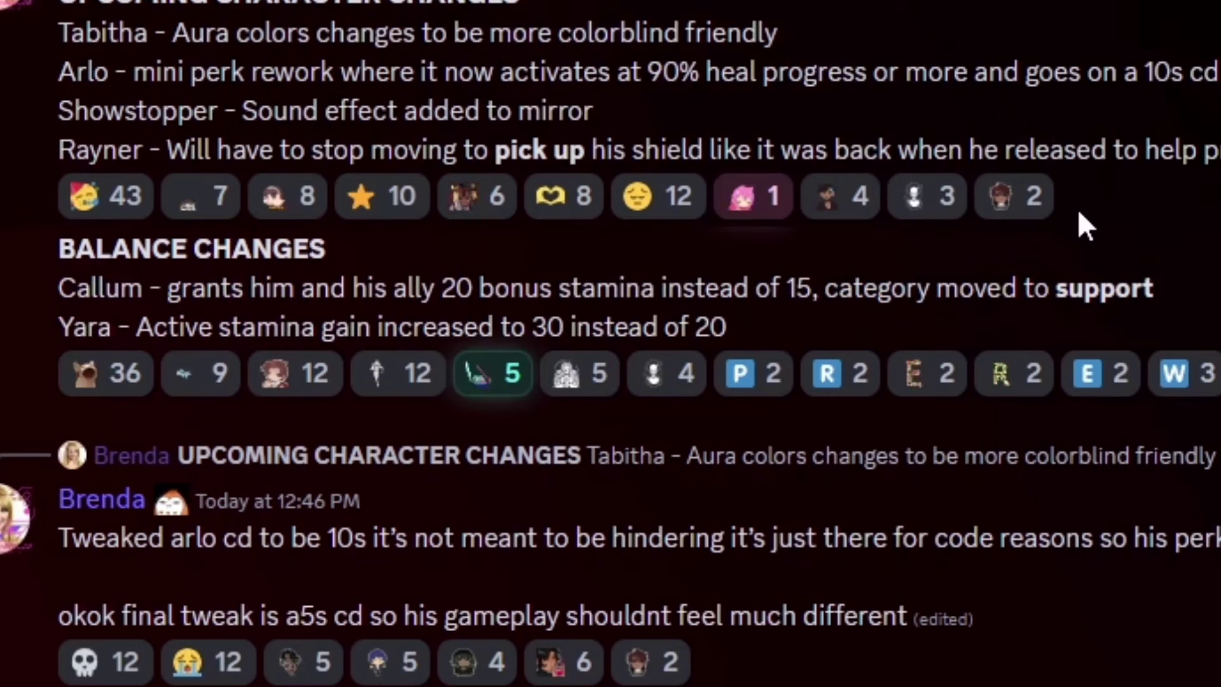
left_click_drag(442, 288, 782, 291)
left_click(785, 295)
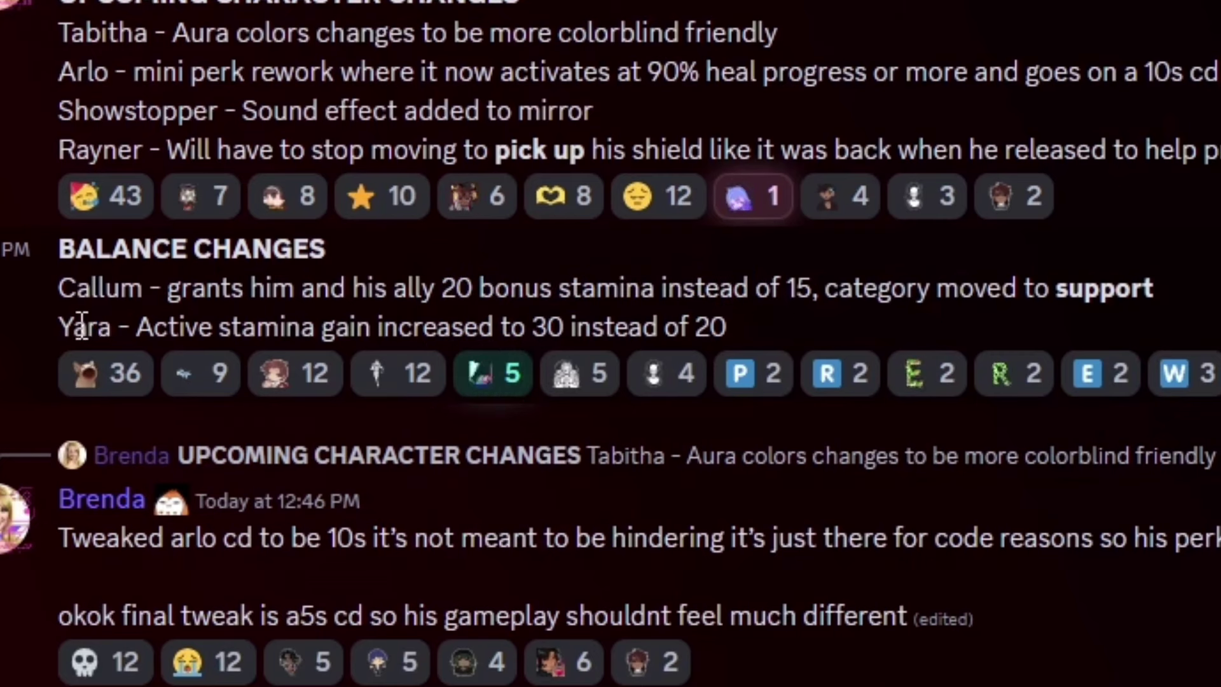
left_click_drag(74, 327, 856, 332)
left_click(854, 320)
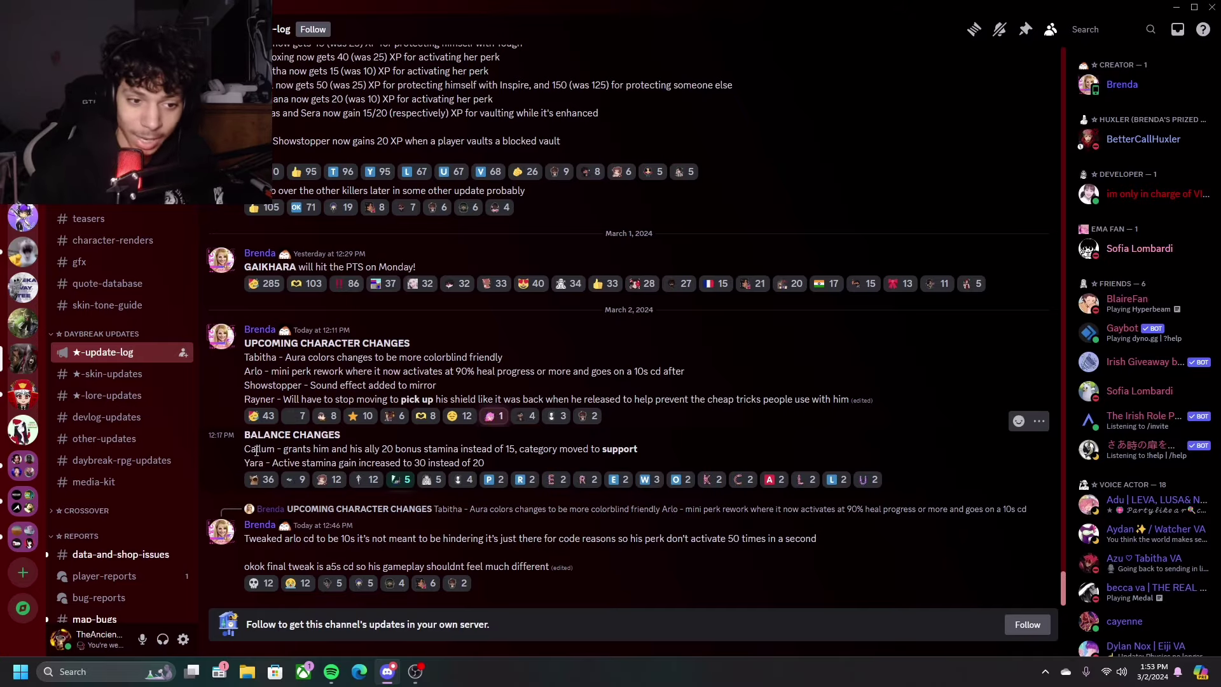
left_click_drag(244, 464, 466, 464)
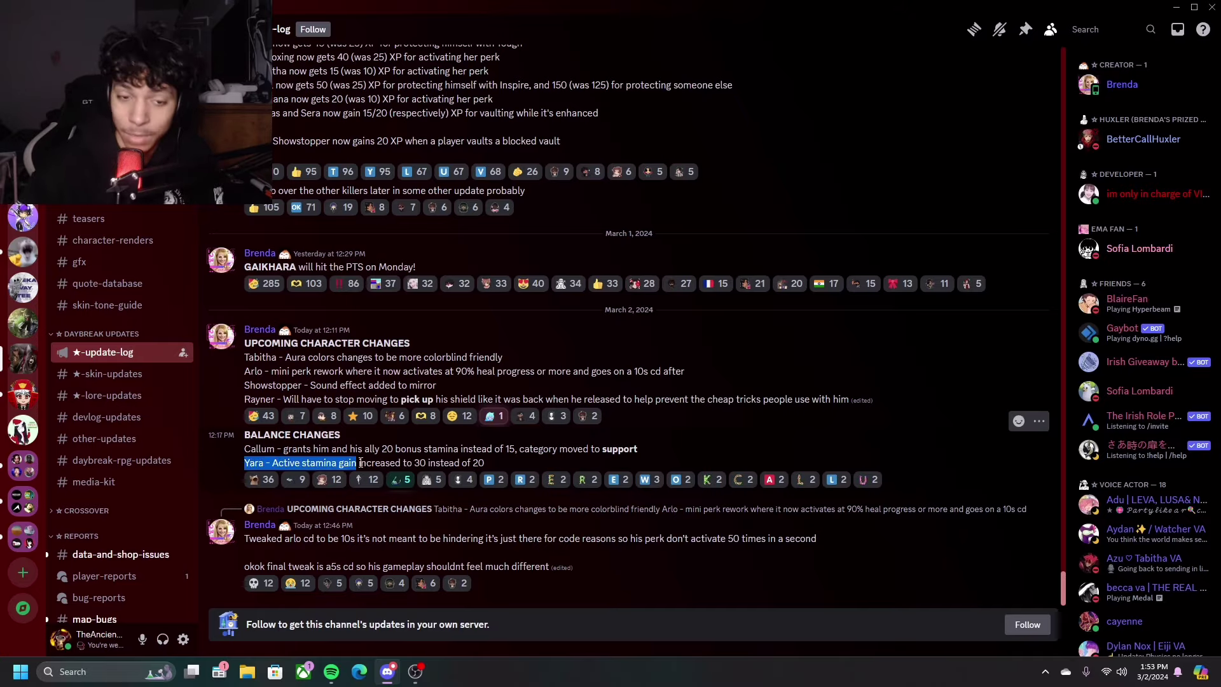
left_click(334, 357)
left_click_drag(244, 372, 591, 372)
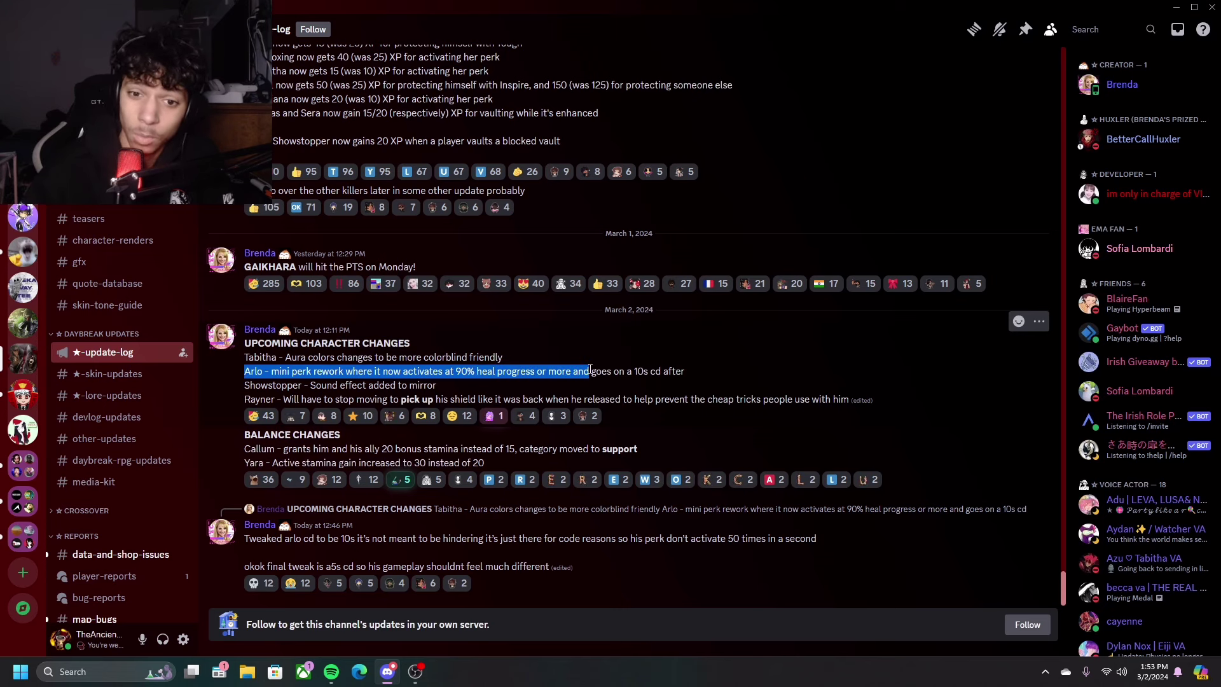
left_click(647, 371)
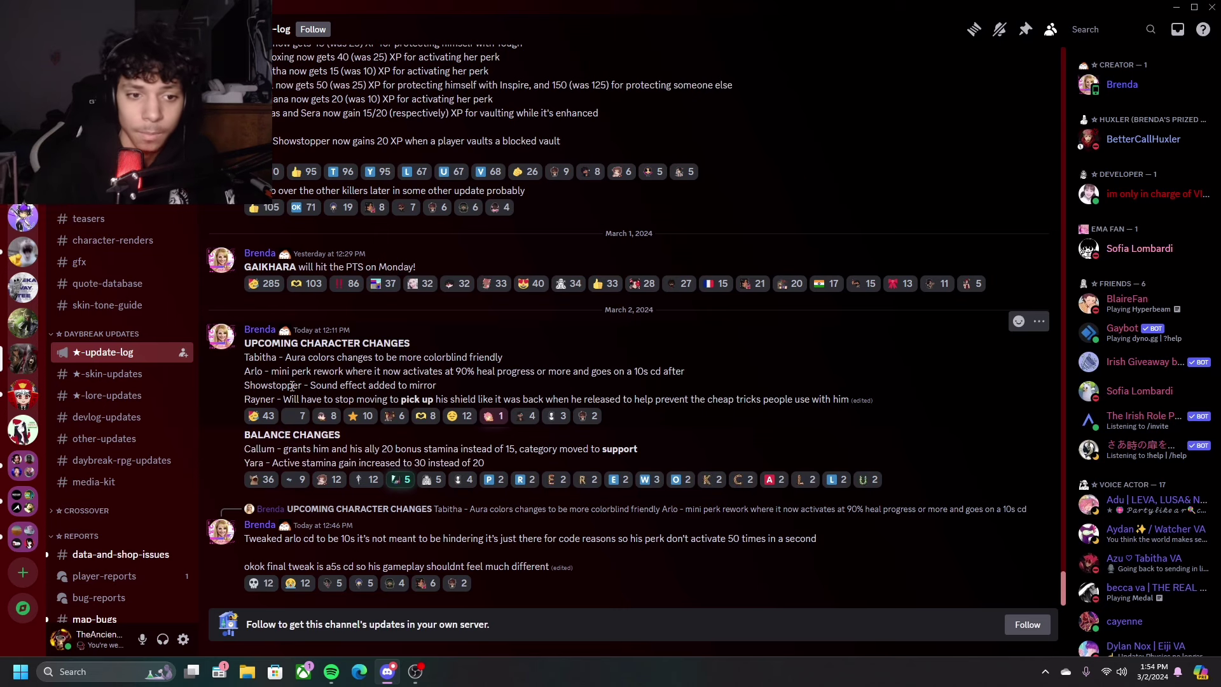
Step: Highlight the Tabitha aura colour and Rayner shield pickup changes, then clear them
left_click(369, 385)
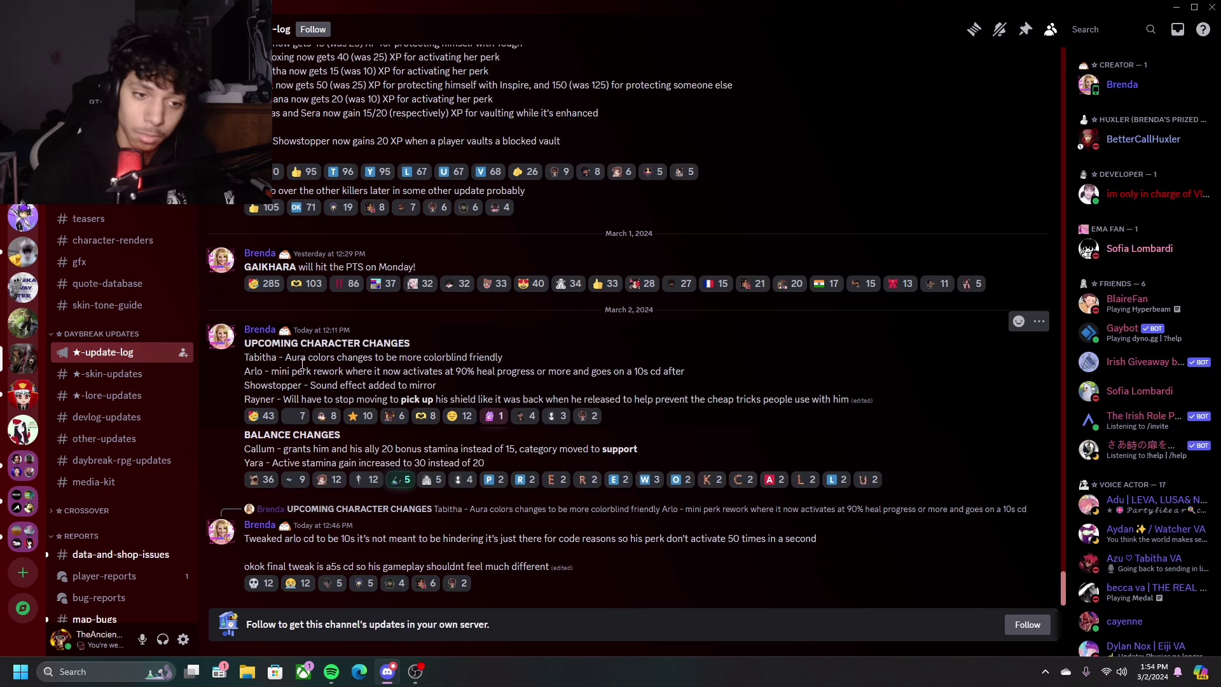
left_click_drag(276, 357, 481, 357)
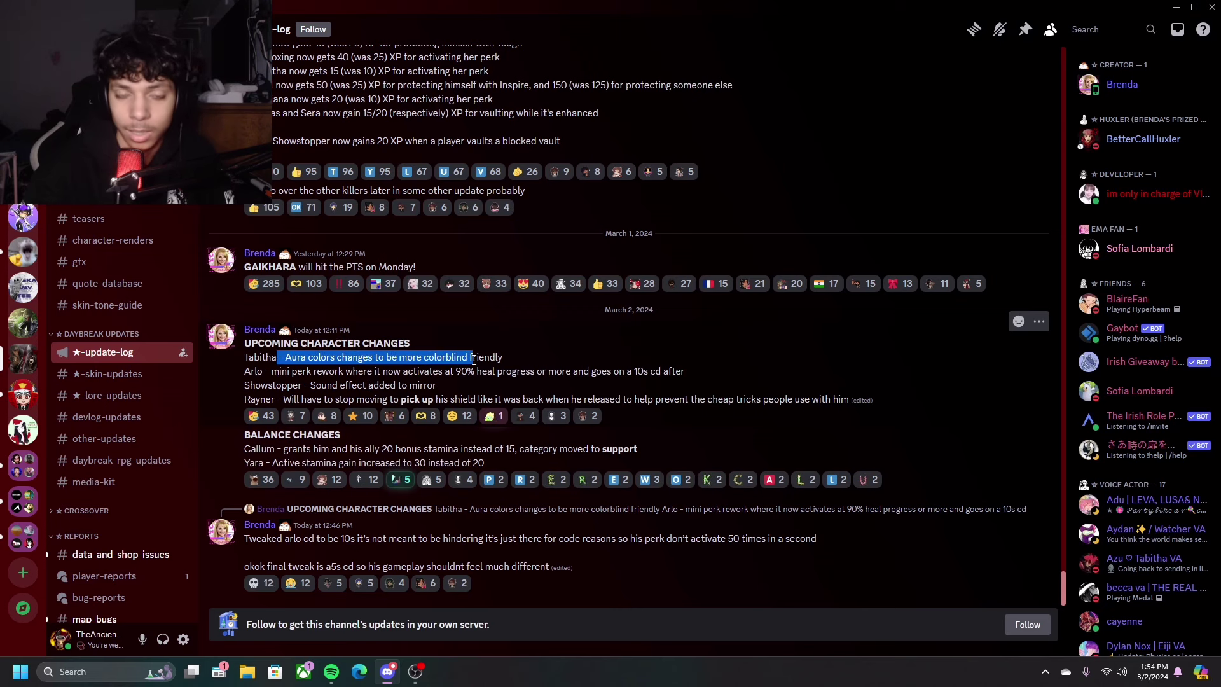
left_click(482, 357)
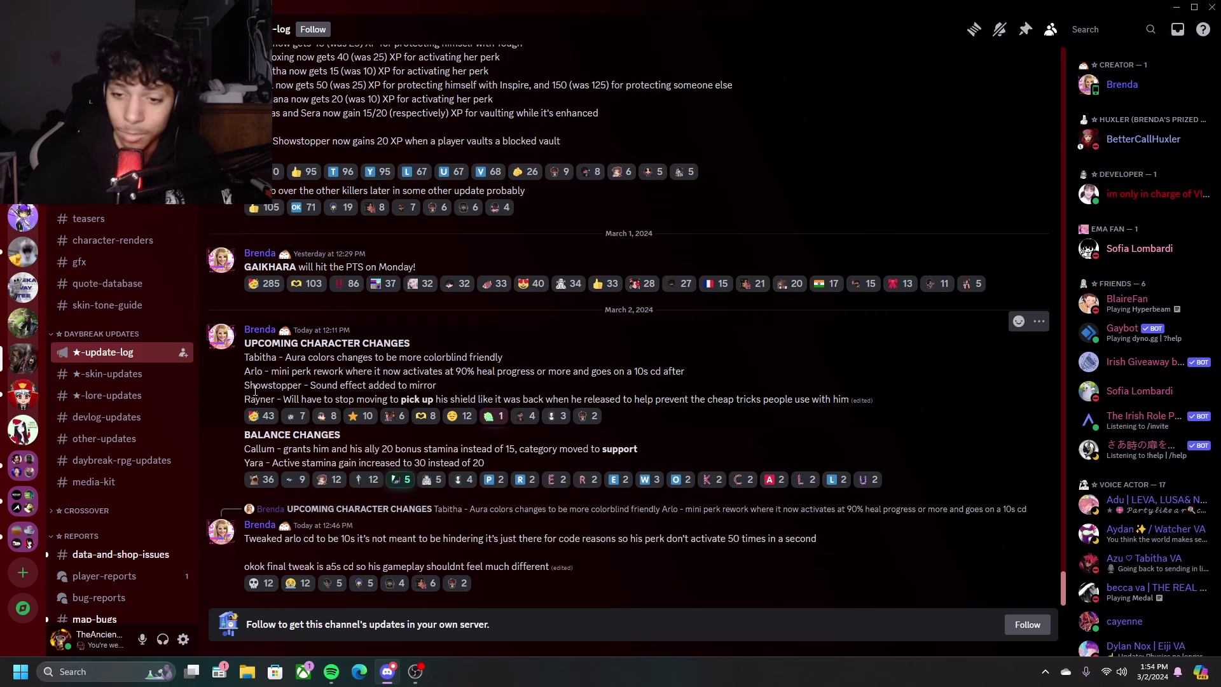
mouse_move(240, 403)
left_mouse_down()
mouse_move(319, 417)
mouse_move(346, 402)
left_mouse_up()
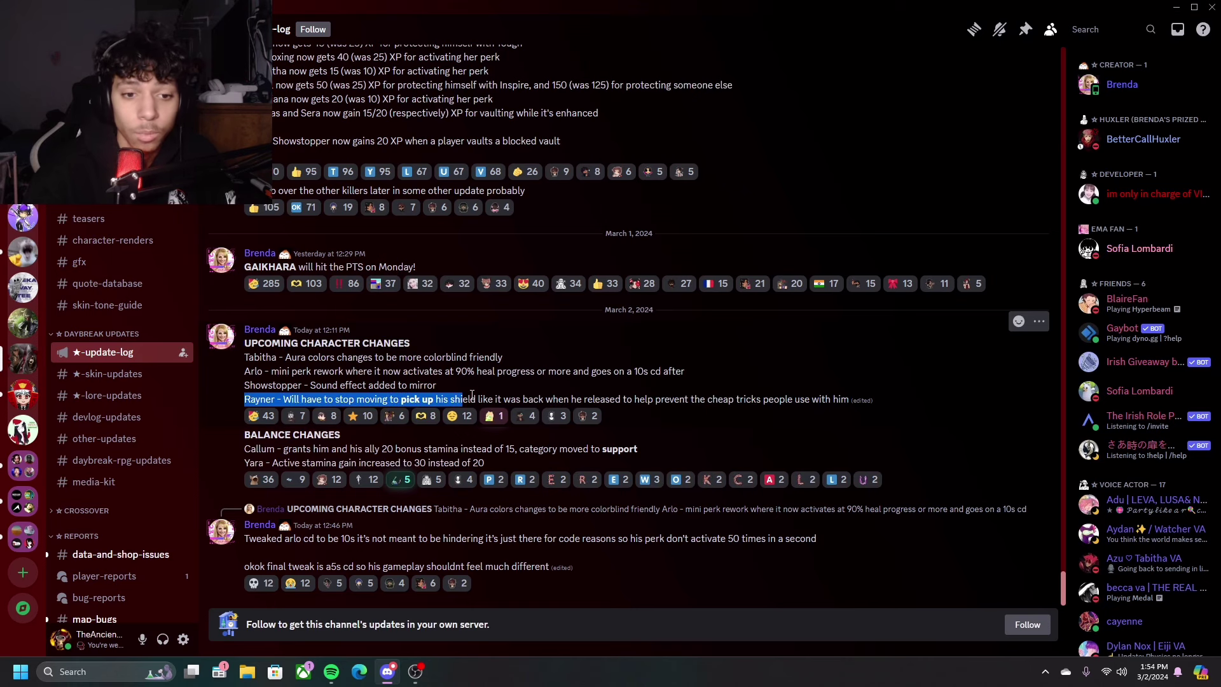
left_click(478, 393)
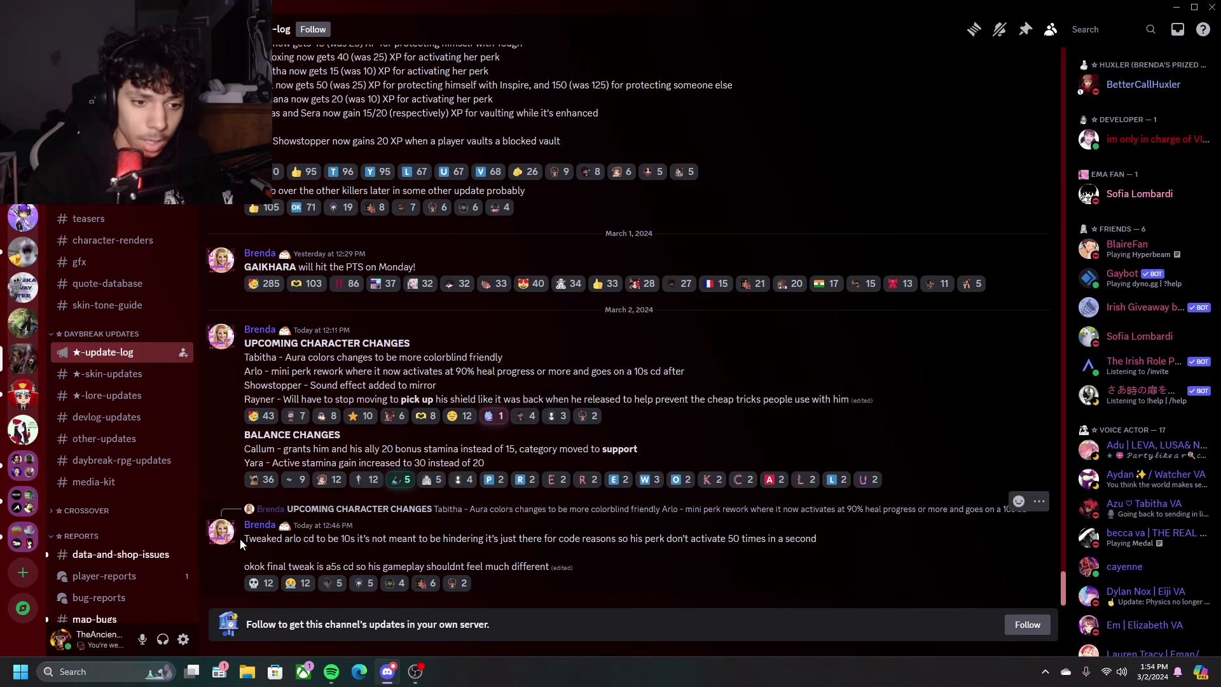
Step: Highlight the developer's Arlo cooldown reply, its code-reasons part and the a5s tweak
left_click_drag(270, 542, 466, 545)
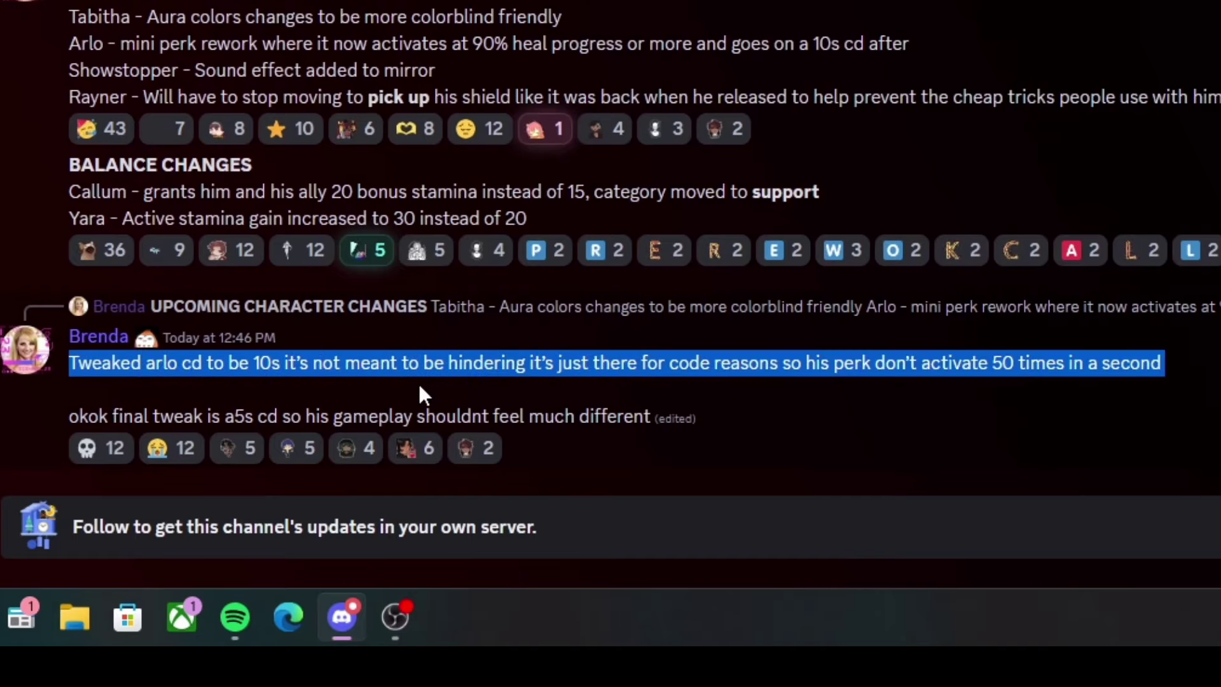
left_click(492, 374)
double_click(540, 363)
left_click(559, 364)
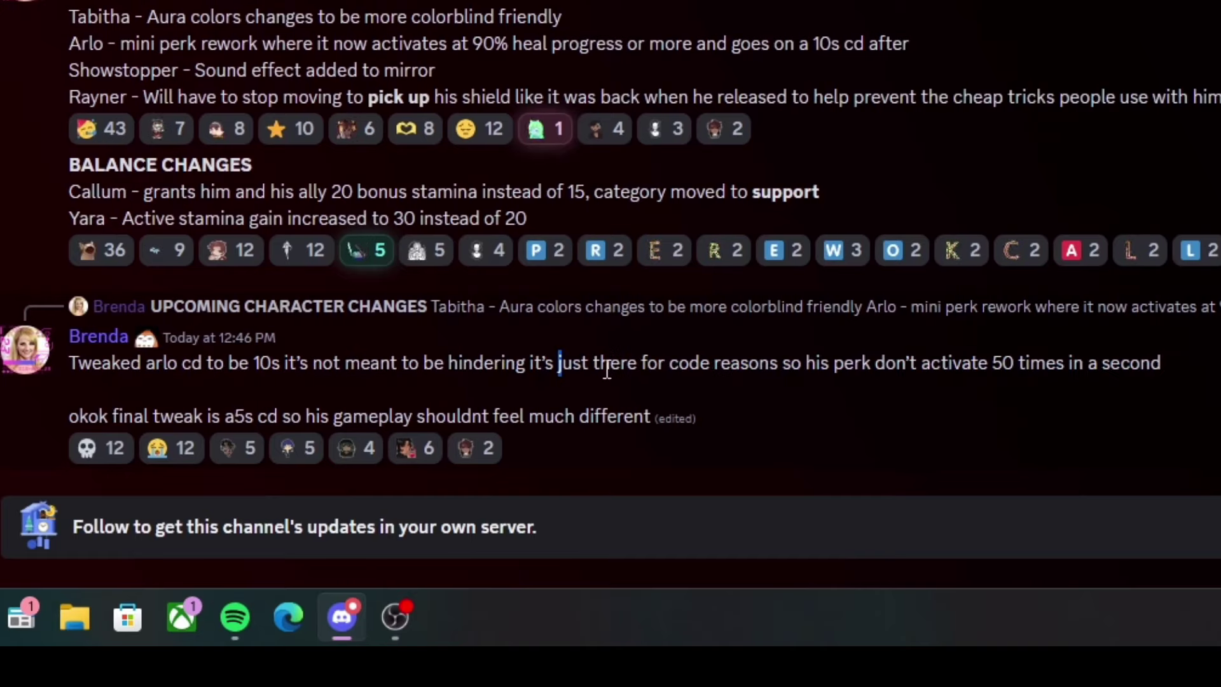
mouse_move(620, 363)
left_mouse_down()
mouse_move(963, 382)
mouse_move(1094, 375)
mouse_move(1060, 375)
left_mouse_up()
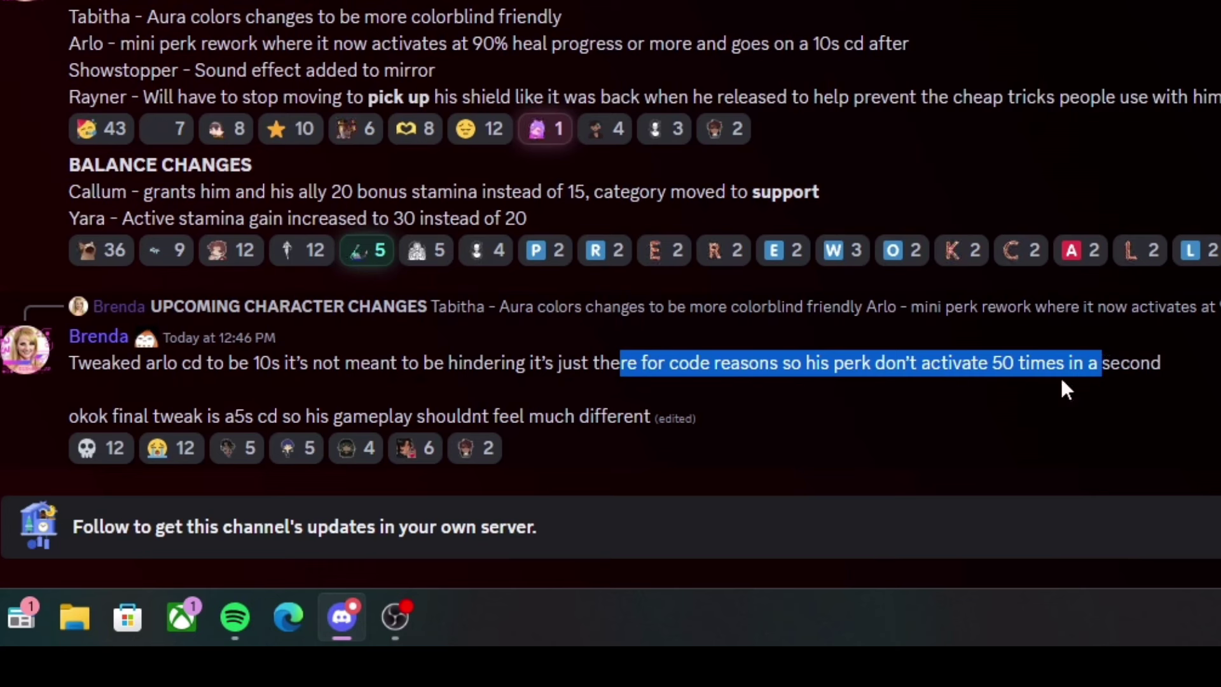
left_click(1084, 377)
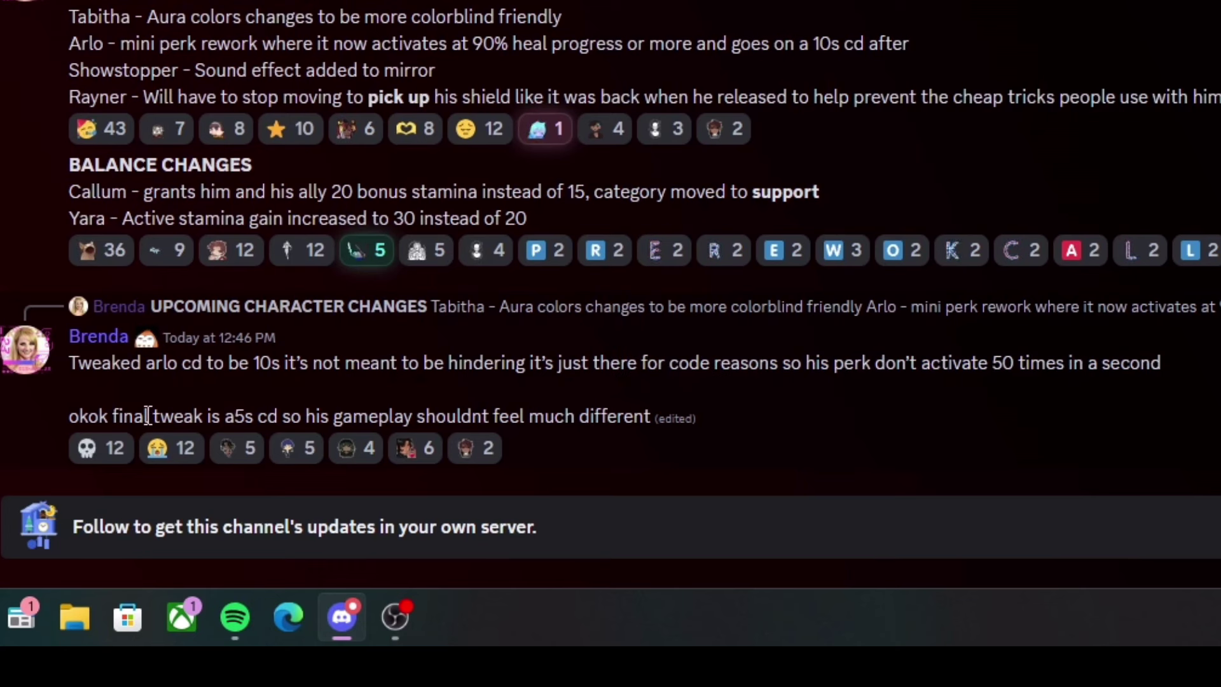
left_click_drag(67, 420, 462, 425)
left_click(601, 423)
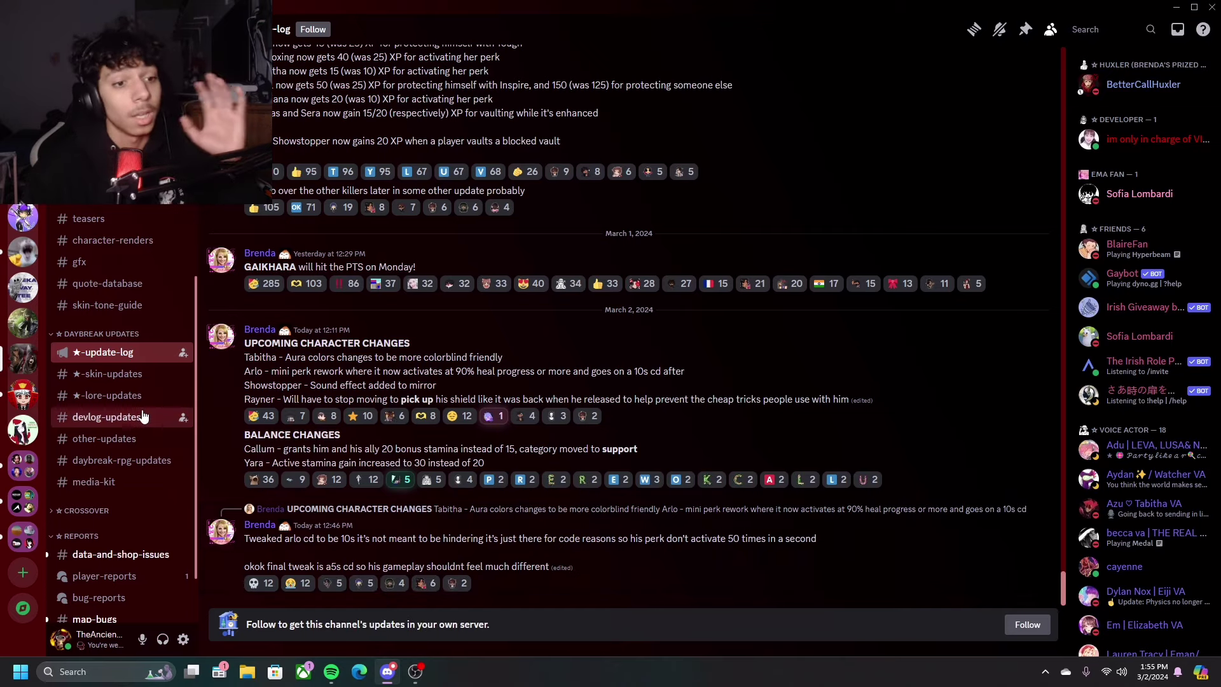
Step: Open the map-changes X post from #devlog-updates and enlarge the Shifty Station photo
left_click(124, 418)
left_click(324, 100)
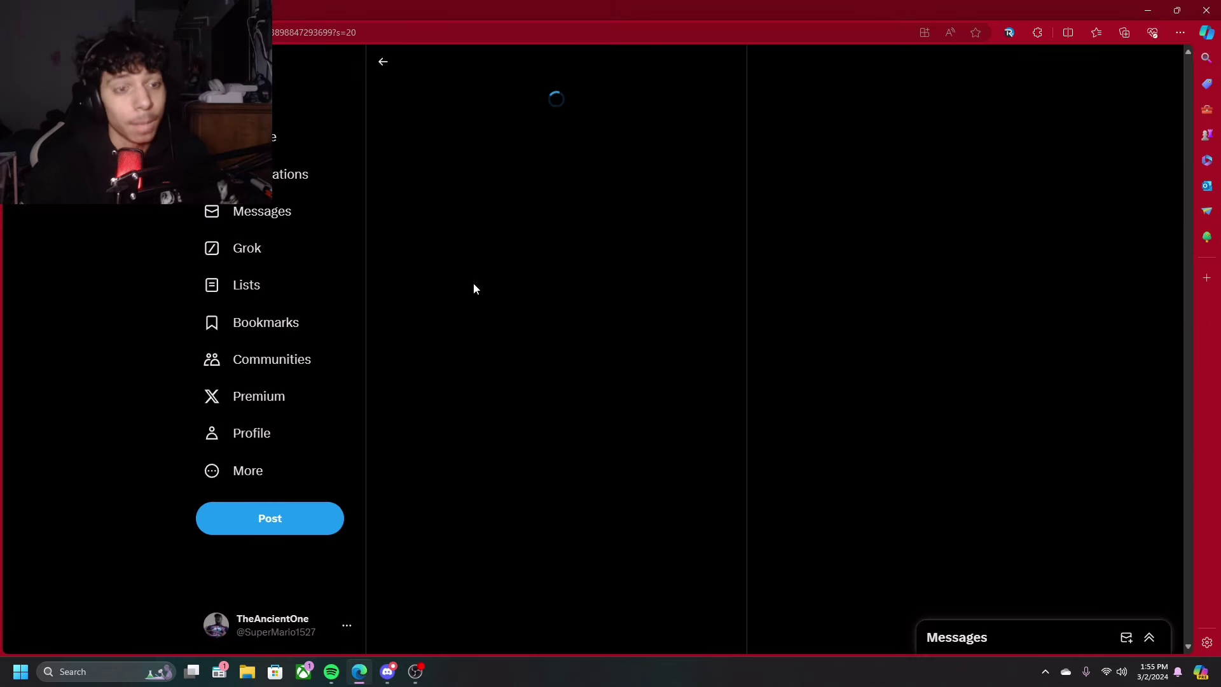
scroll(544, 434, "down", 1)
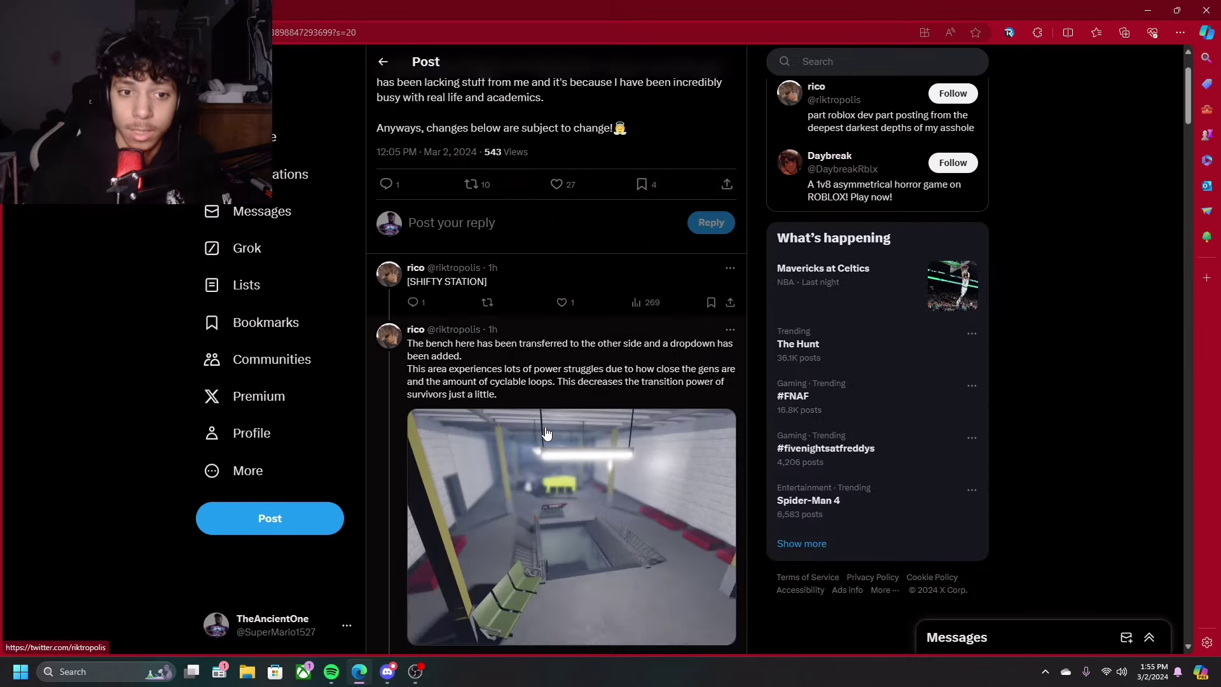
scroll(545, 435, "up", 1)
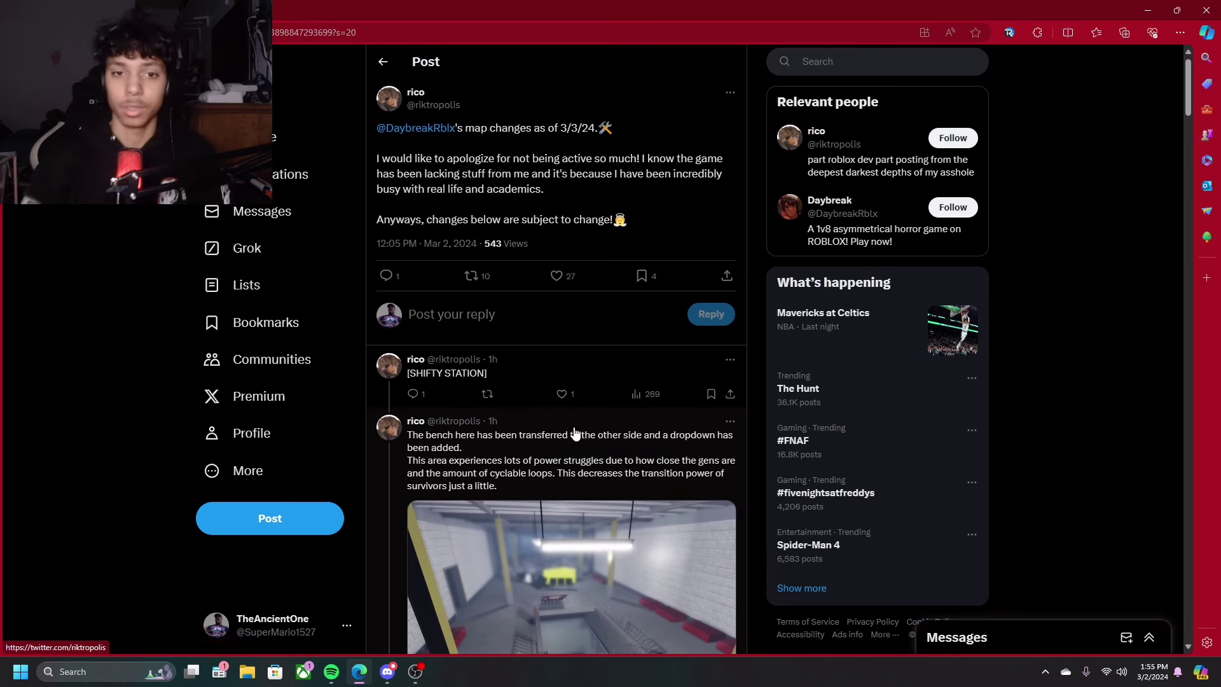
scroll(605, 558, "down", 1)
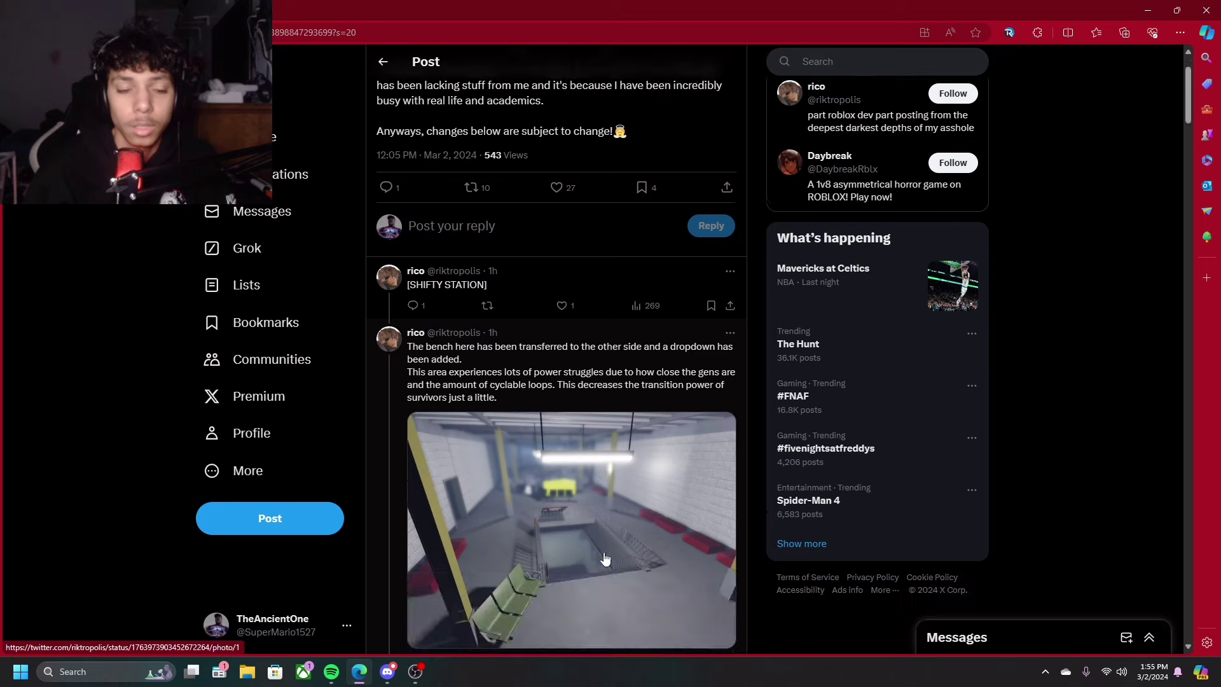
scroll(612, 515, "down", 1)
left_click(616, 461)
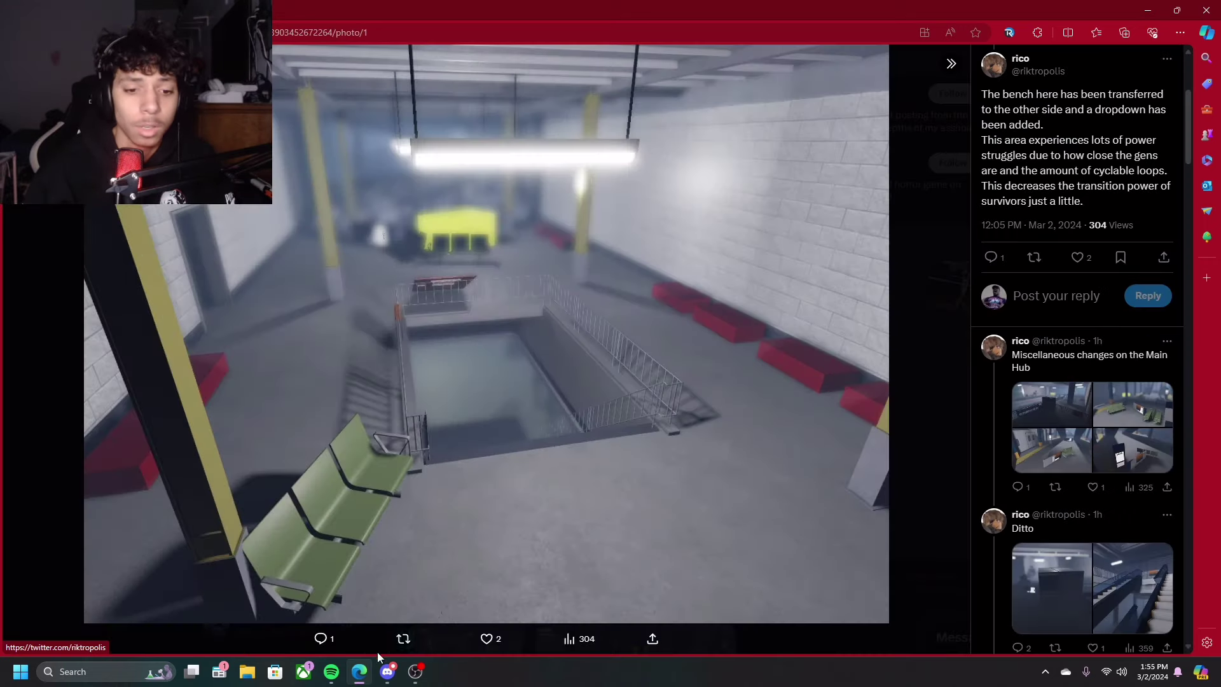
Step: Drag the Video Capture Device source to the top-right in OBS, then return to Edge
left_click(415, 671)
left_click_drag(352, 104, 889, 98)
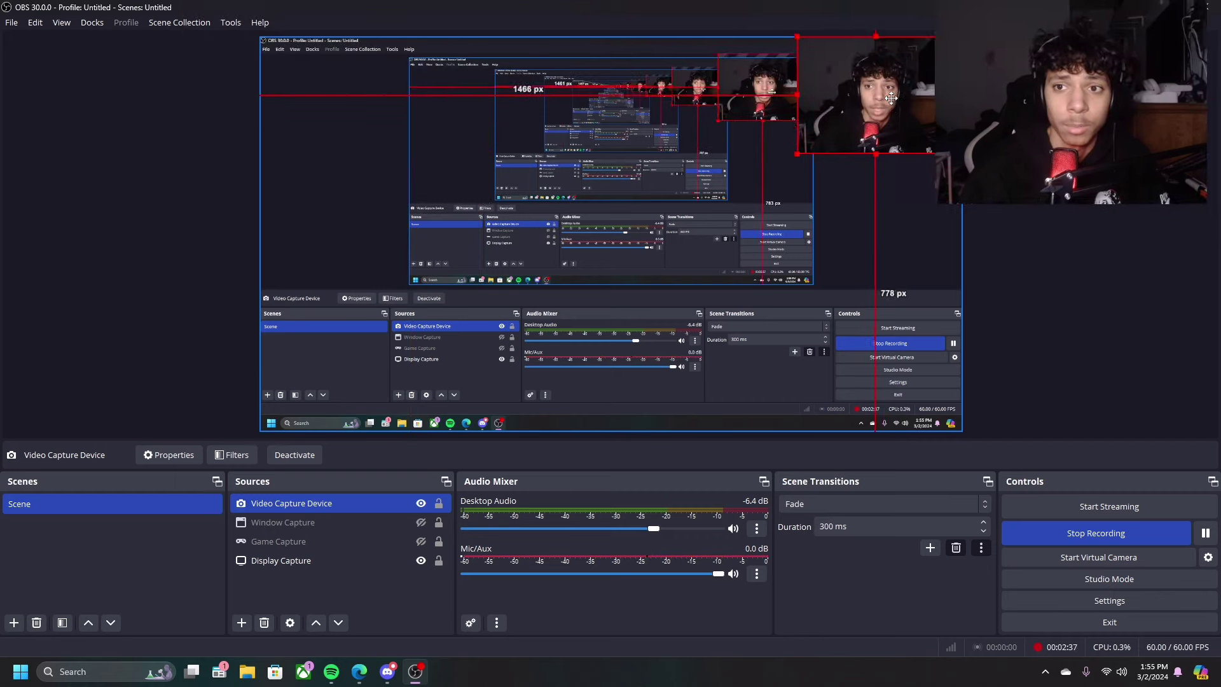
left_click(359, 672)
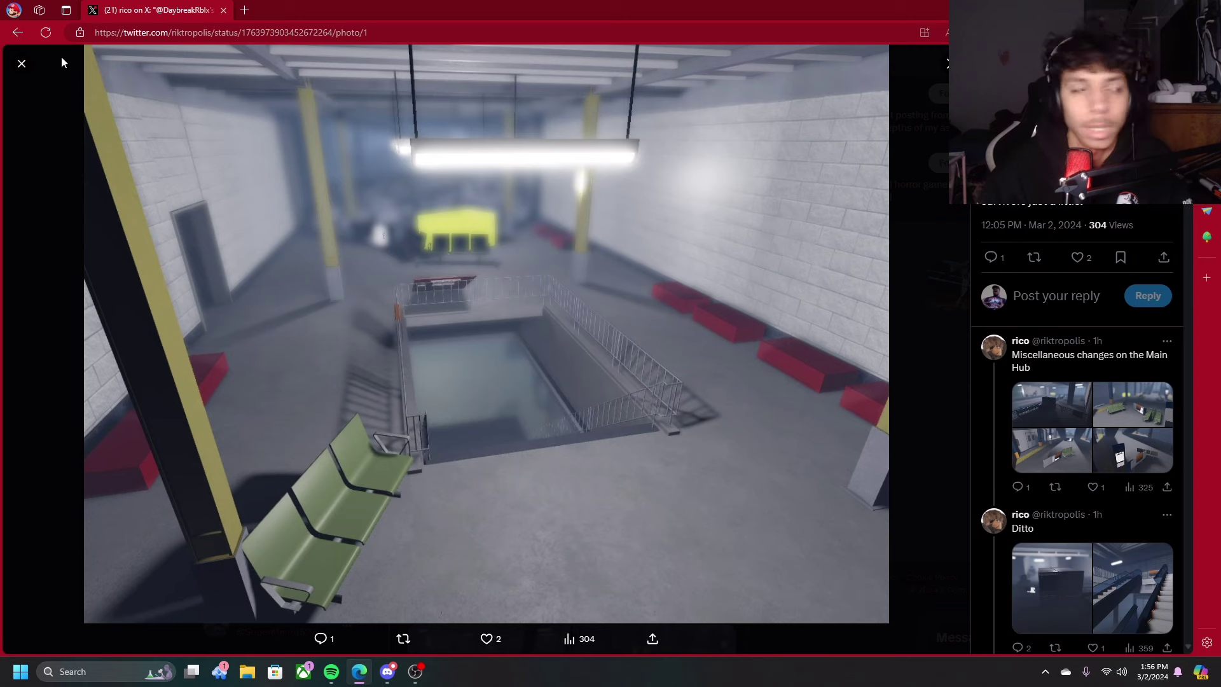
Step: Page through the map-changes post's station photos to the fourth, then close the viewer
left_click(19, 65)
scroll(564, 408, "down", 3)
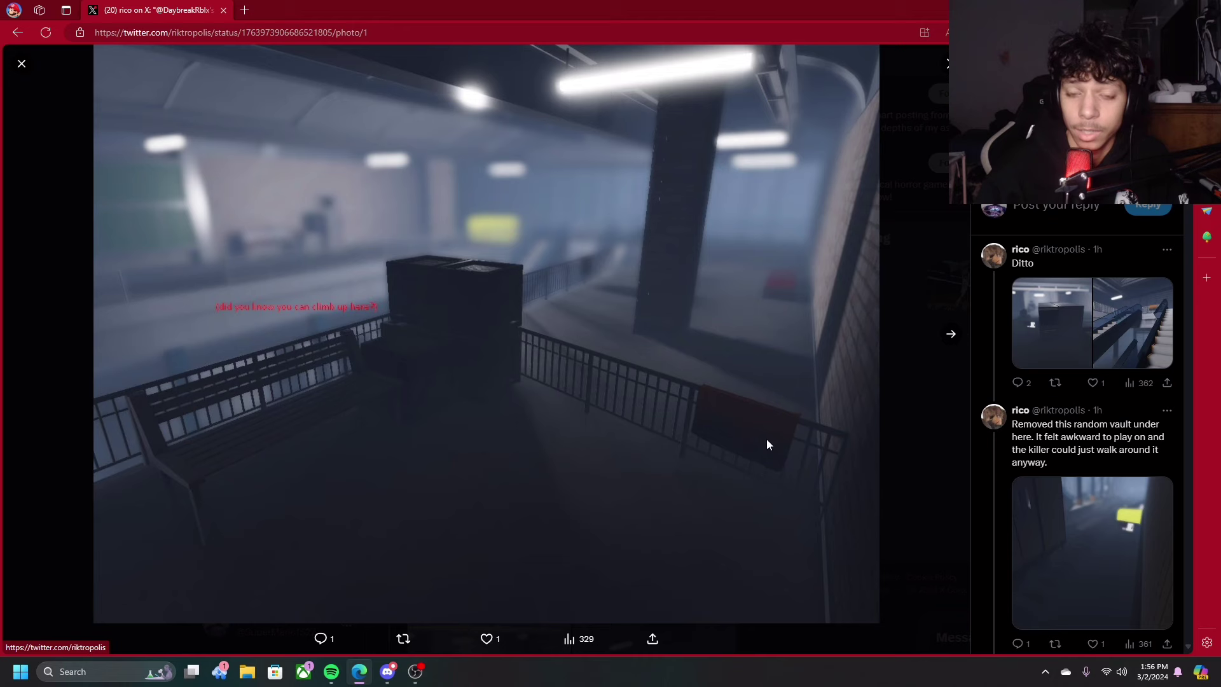
left_click(952, 336)
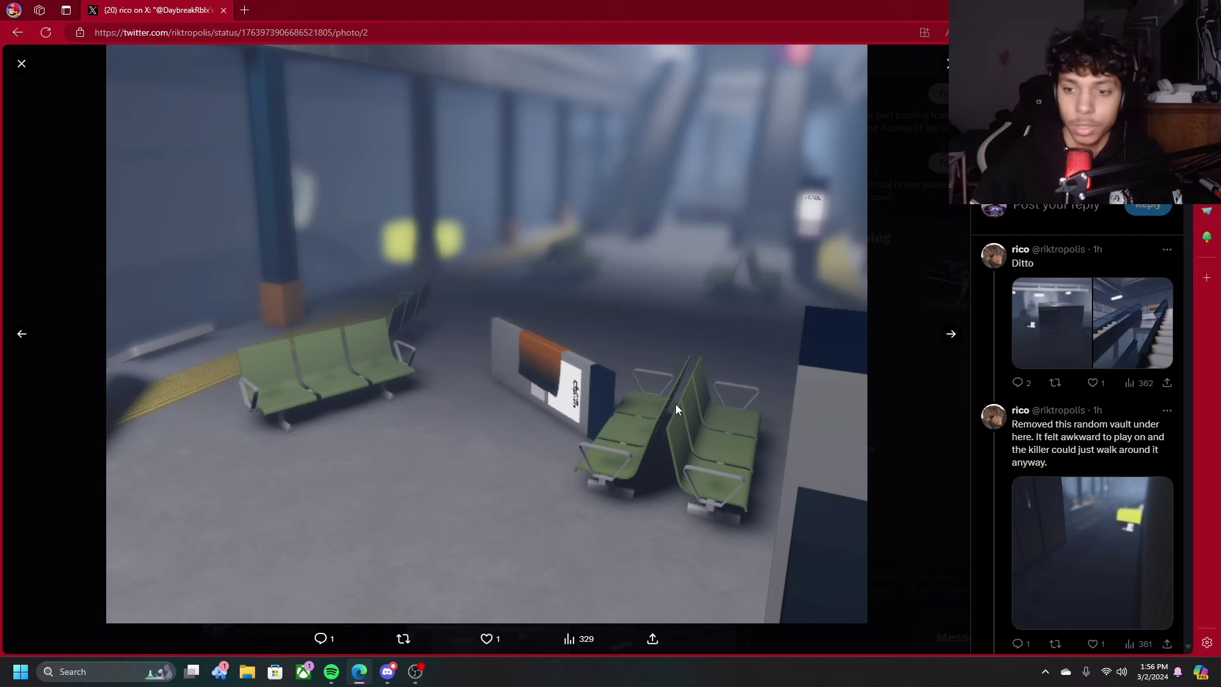
left_click(951, 336)
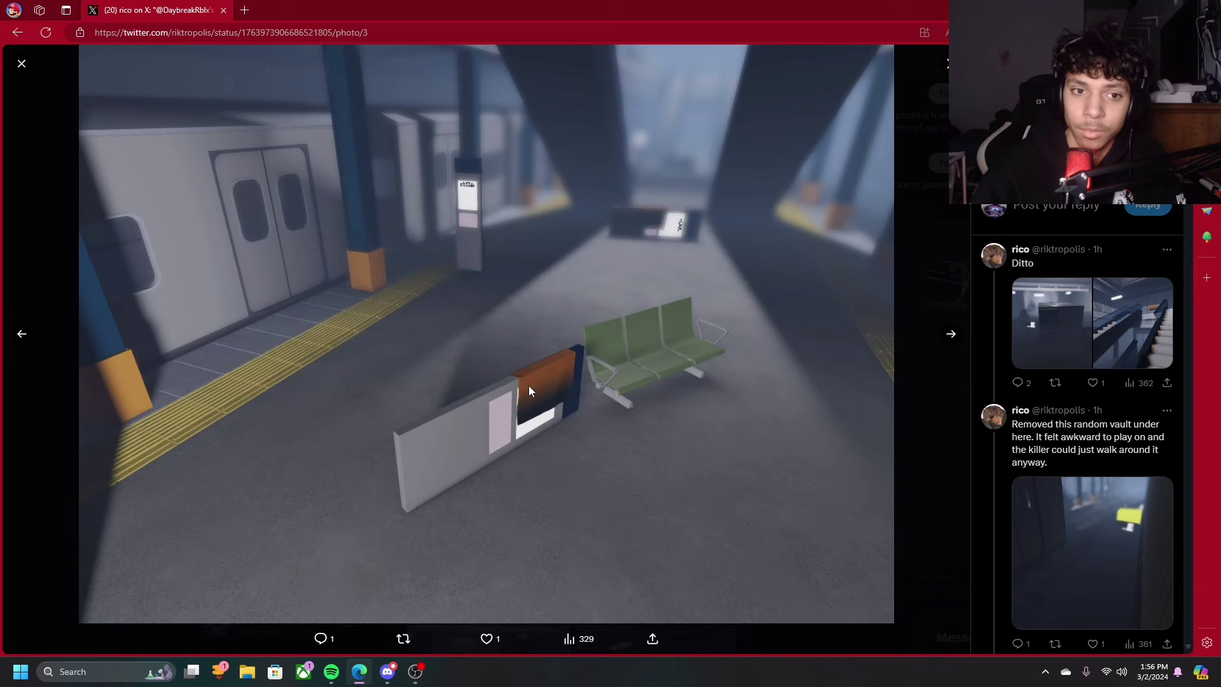
left_click(947, 333)
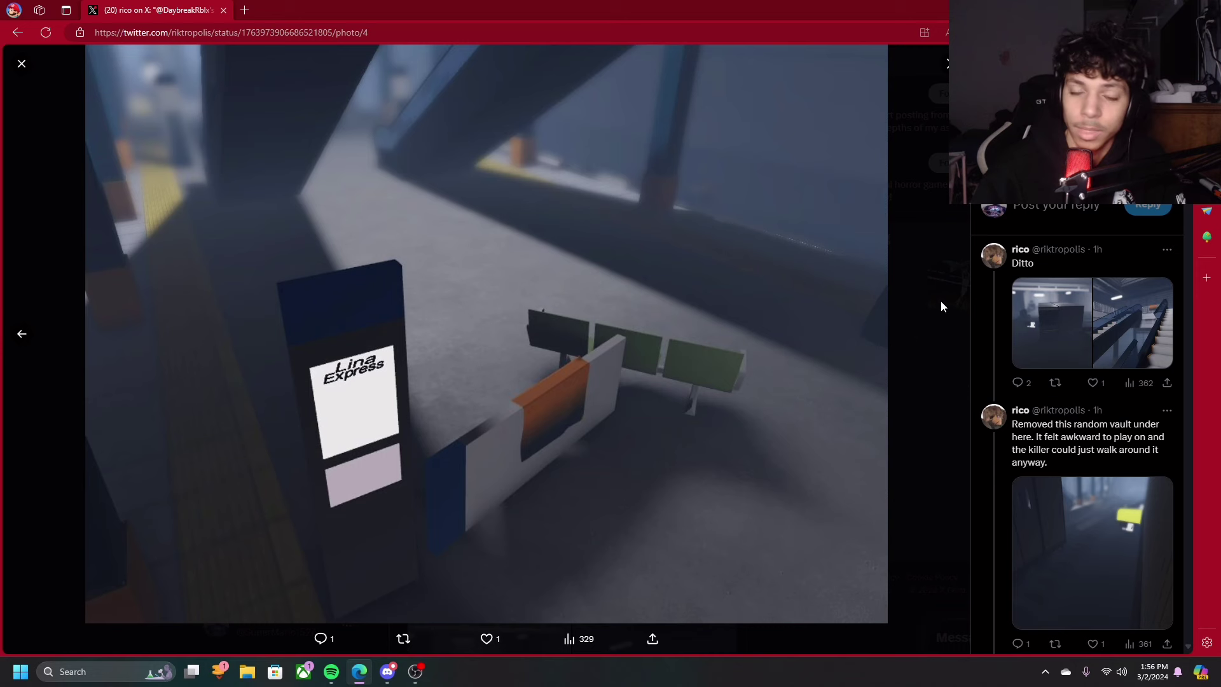
left_click(21, 63)
scroll(363, 267, "down", 2)
scroll(486, 373, "down", 2)
Step: View the Ditto post's first photo and its escalator photo full-screen
left_click(486, 374)
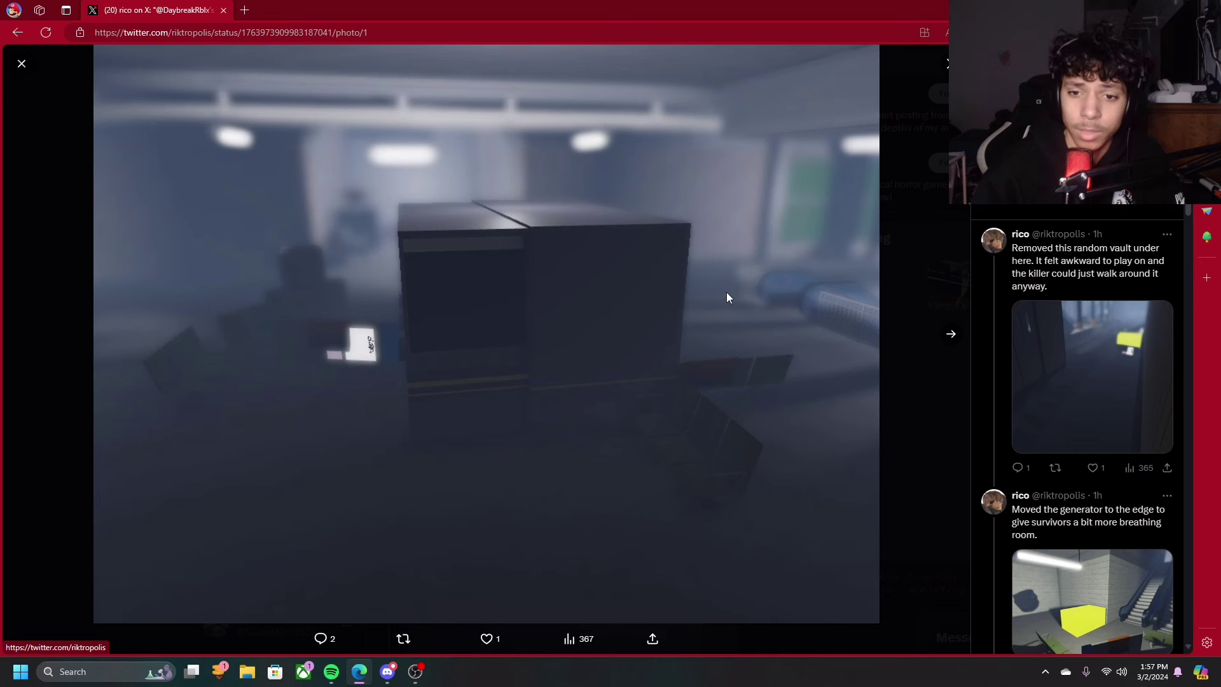
left_click(21, 63)
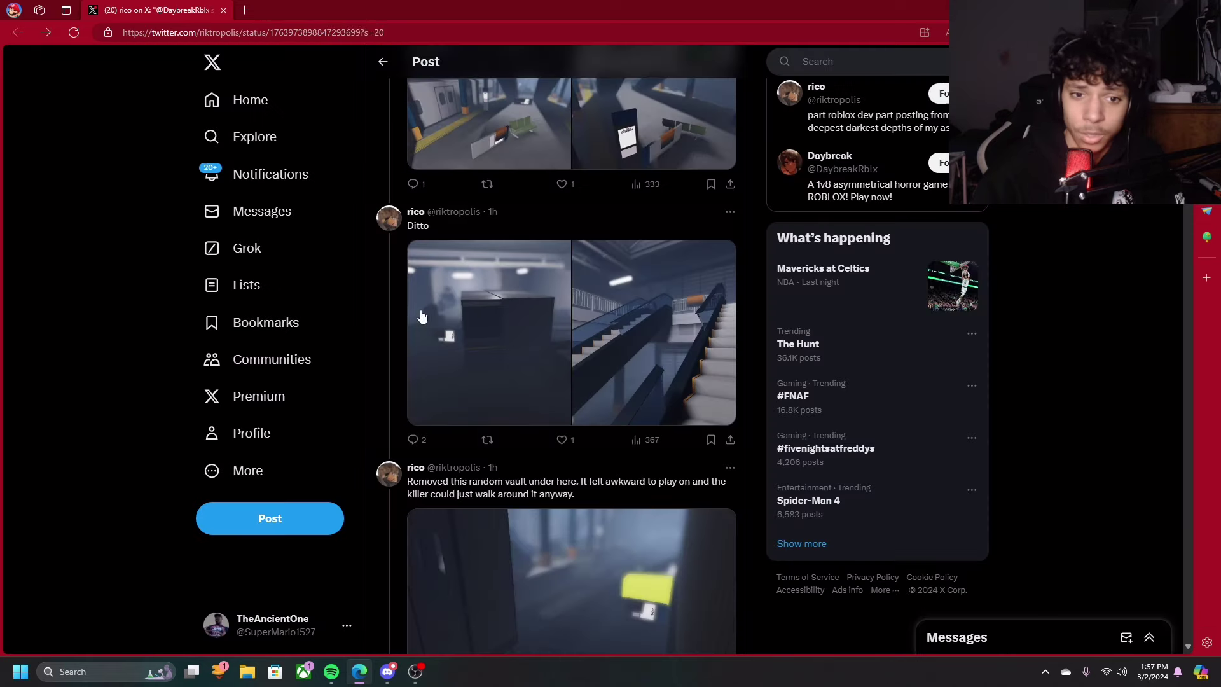
scroll(620, 396, "down", 1)
scroll(623, 396, "up", 1)
left_click(620, 388)
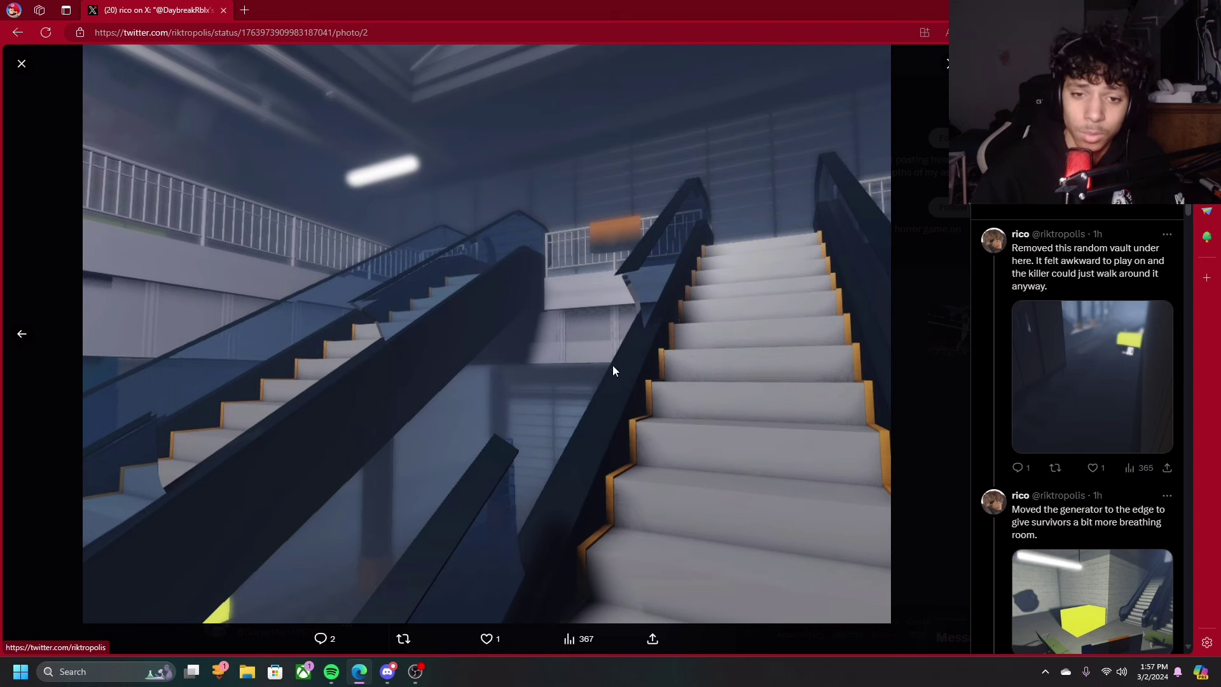
left_click(21, 64)
scroll(488, 372, "down", 2)
scroll(488, 371, "down", 1)
scroll(487, 370, "down", 2)
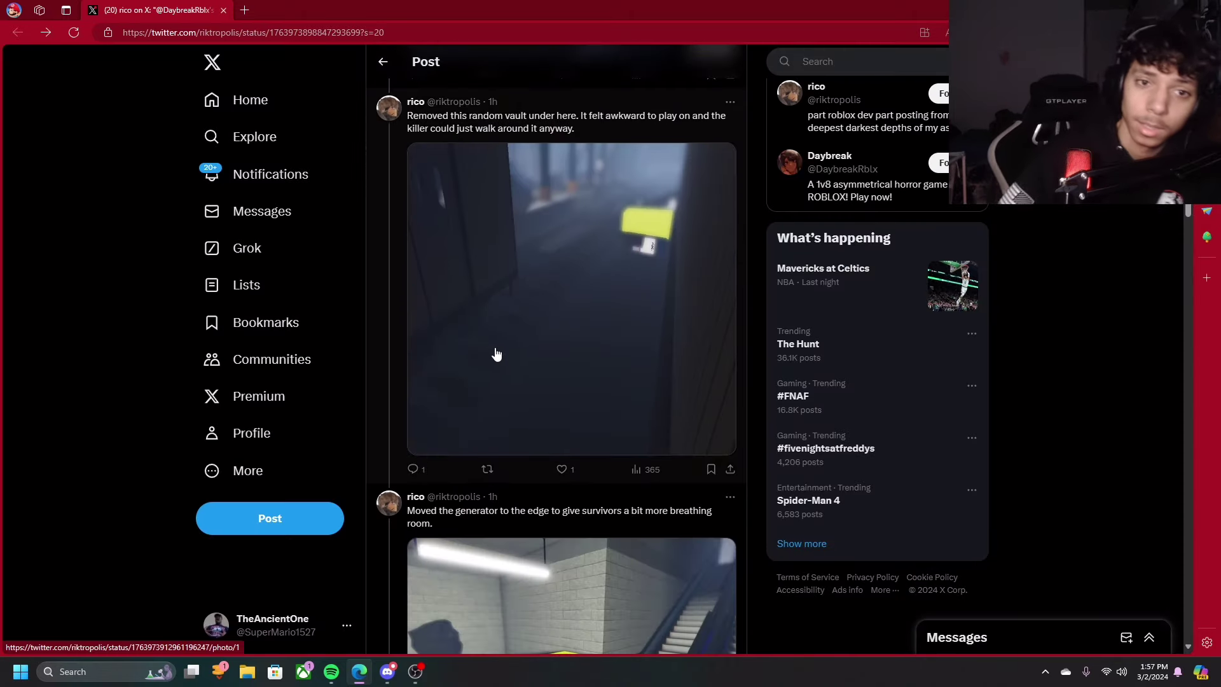
scroll(493, 354, "up", 2)
Step: View the vault-removal and generator photos, then enlarge the vault-moved post's photo
left_click(541, 352)
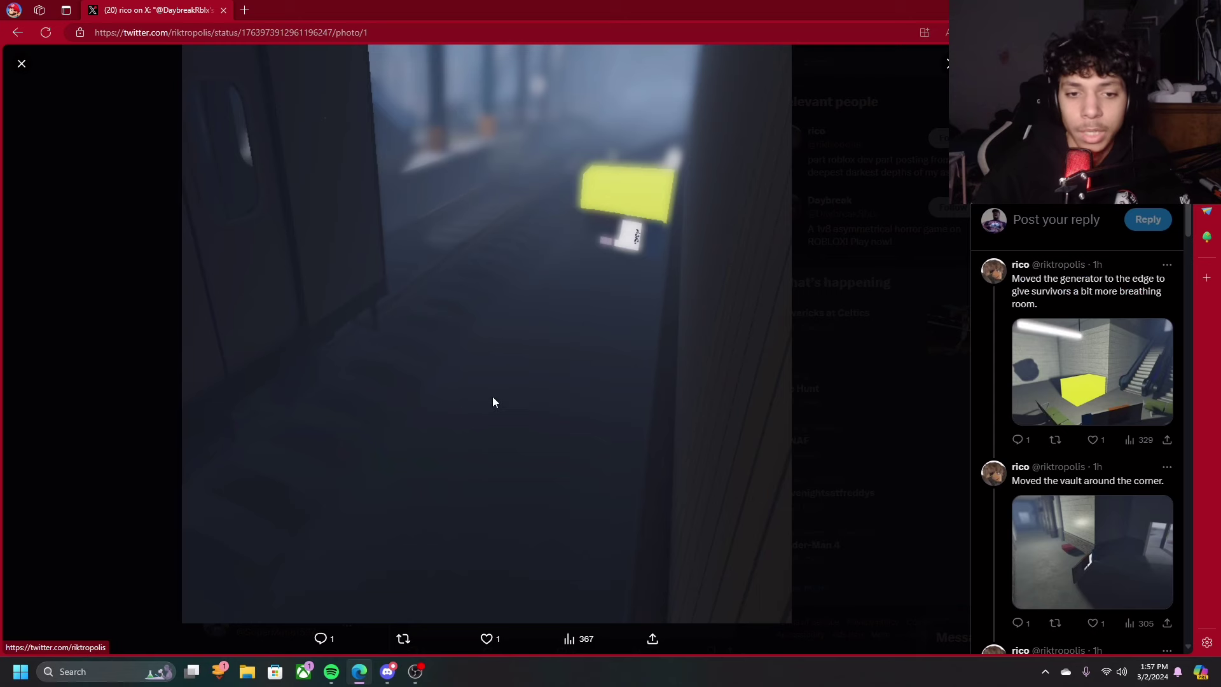
left_click(29, 67)
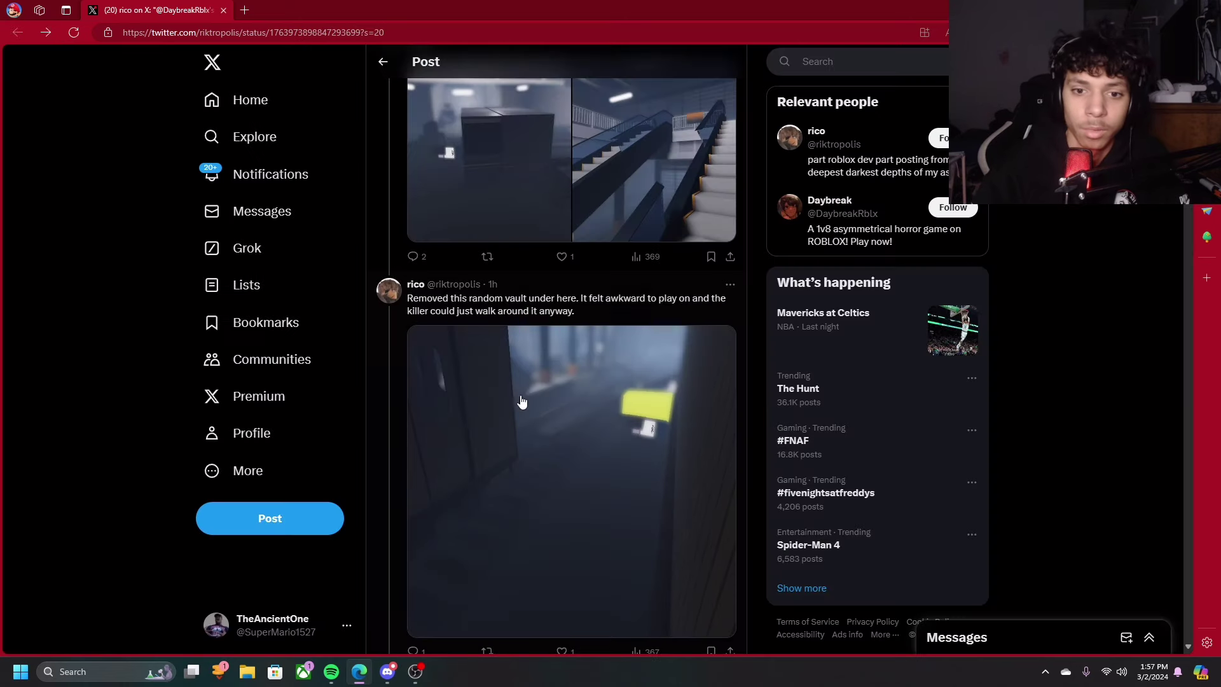
scroll(513, 410, "down", 1)
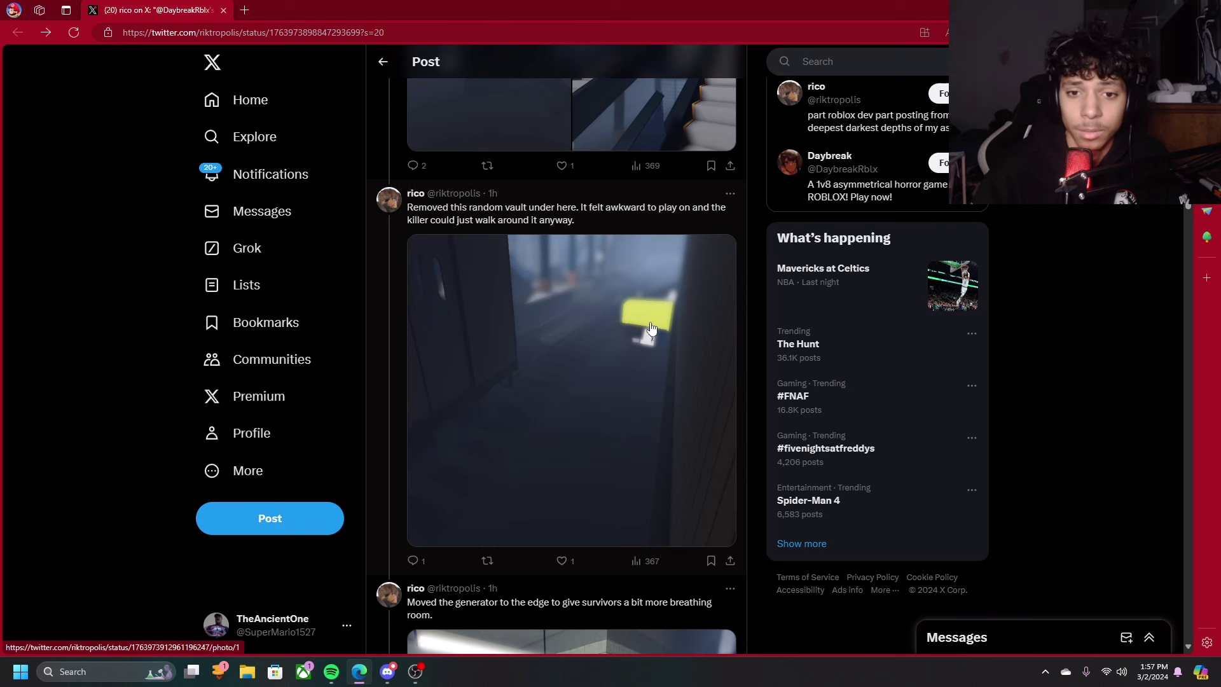
left_click(383, 62)
key("alt+Right")
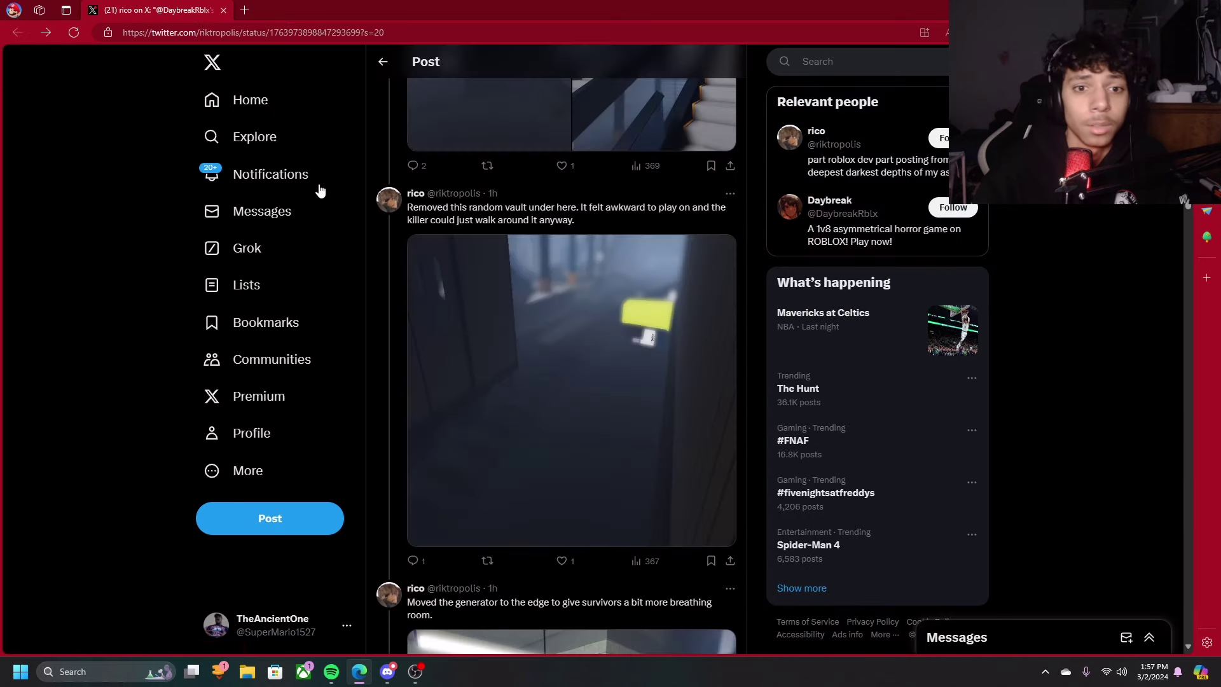
scroll(605, 354, "down", 2)
left_click(464, 526)
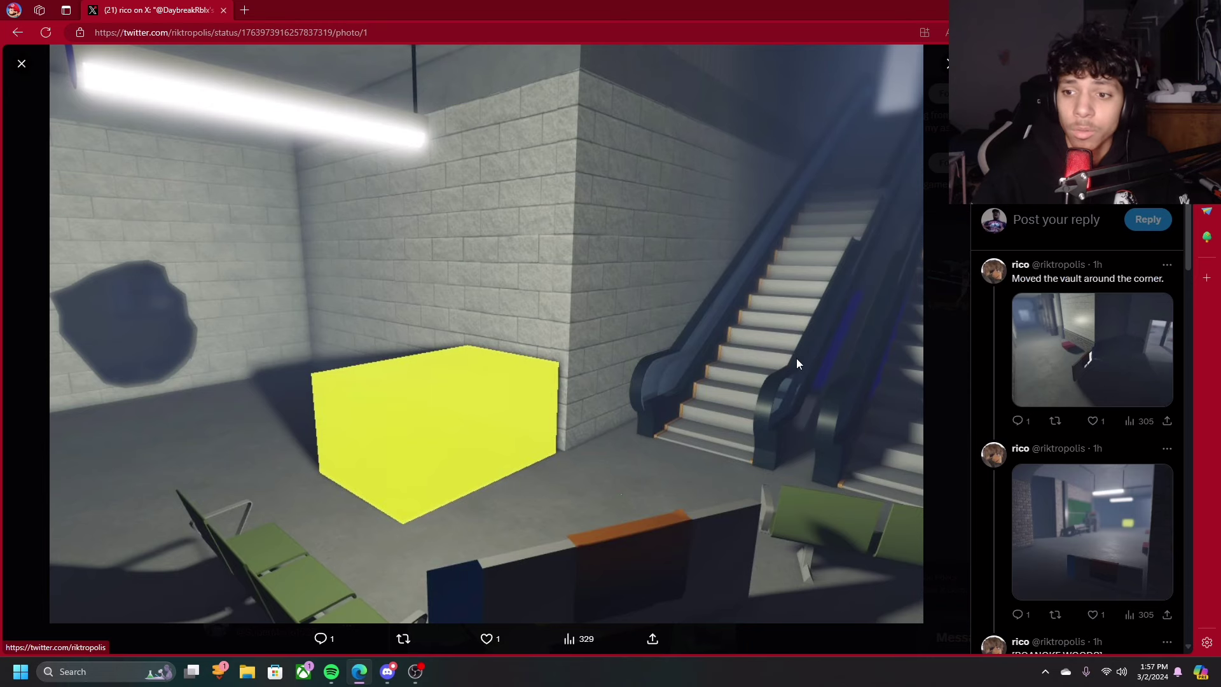
left_click(21, 63)
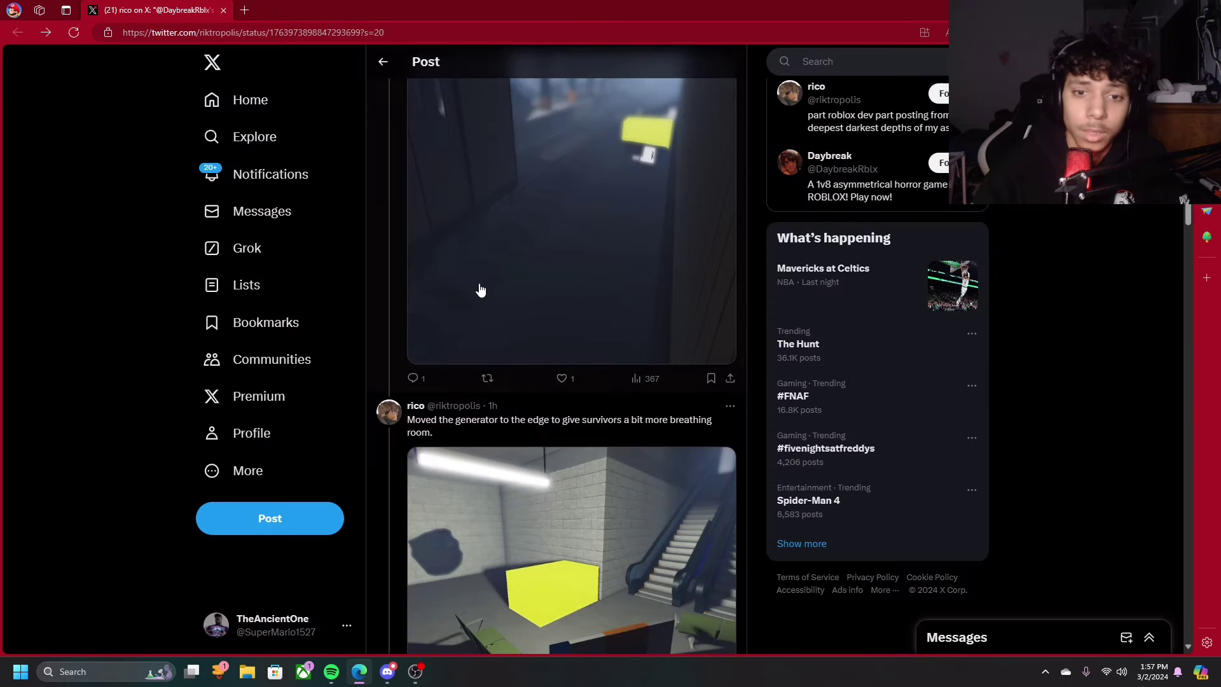
scroll(482, 292, "down", 1)
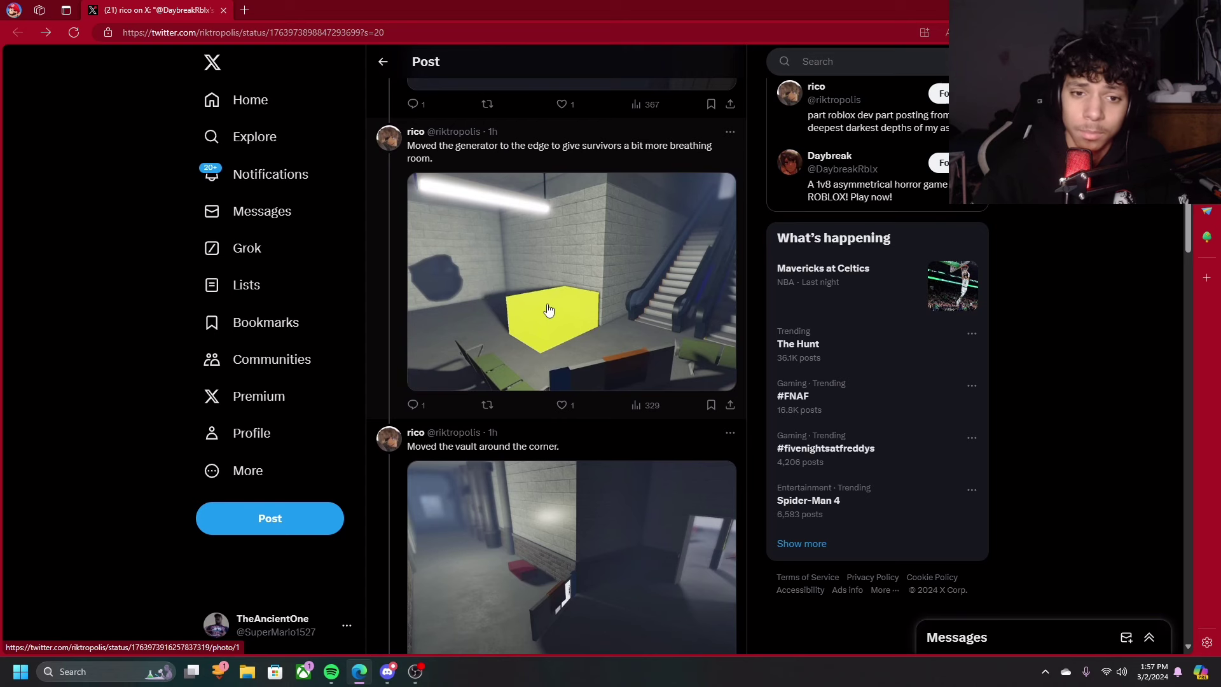
scroll(525, 358, "down", 1)
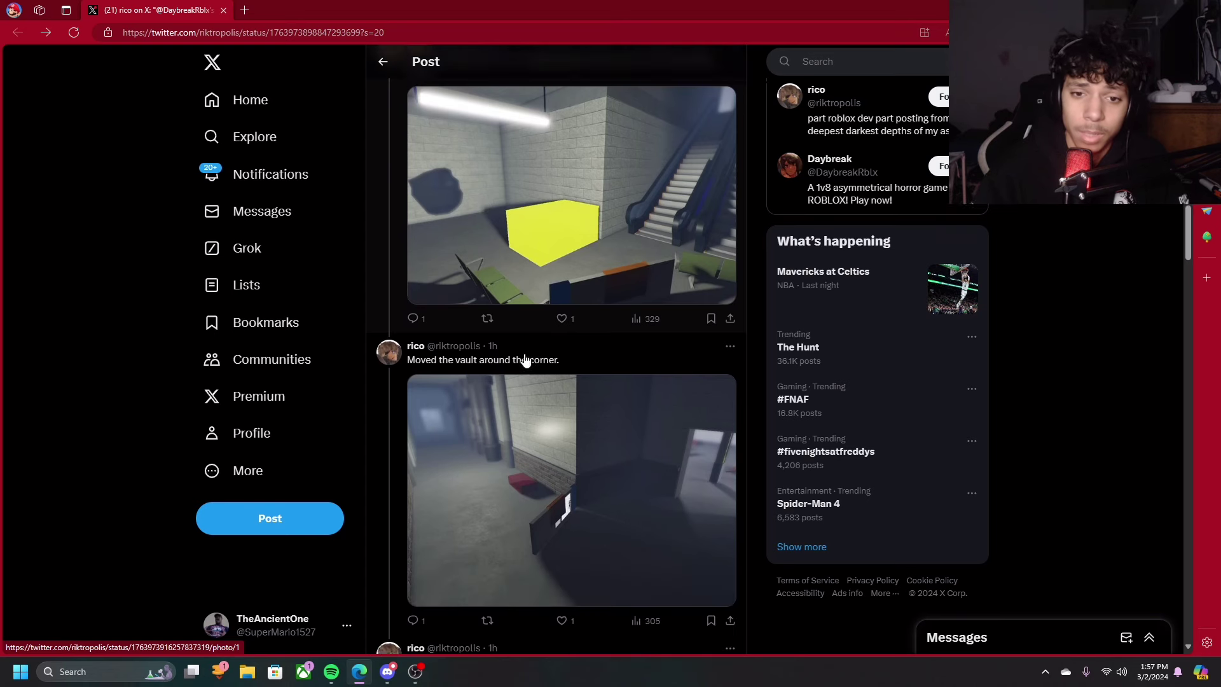
scroll(525, 360, "down", 2)
left_click(544, 376)
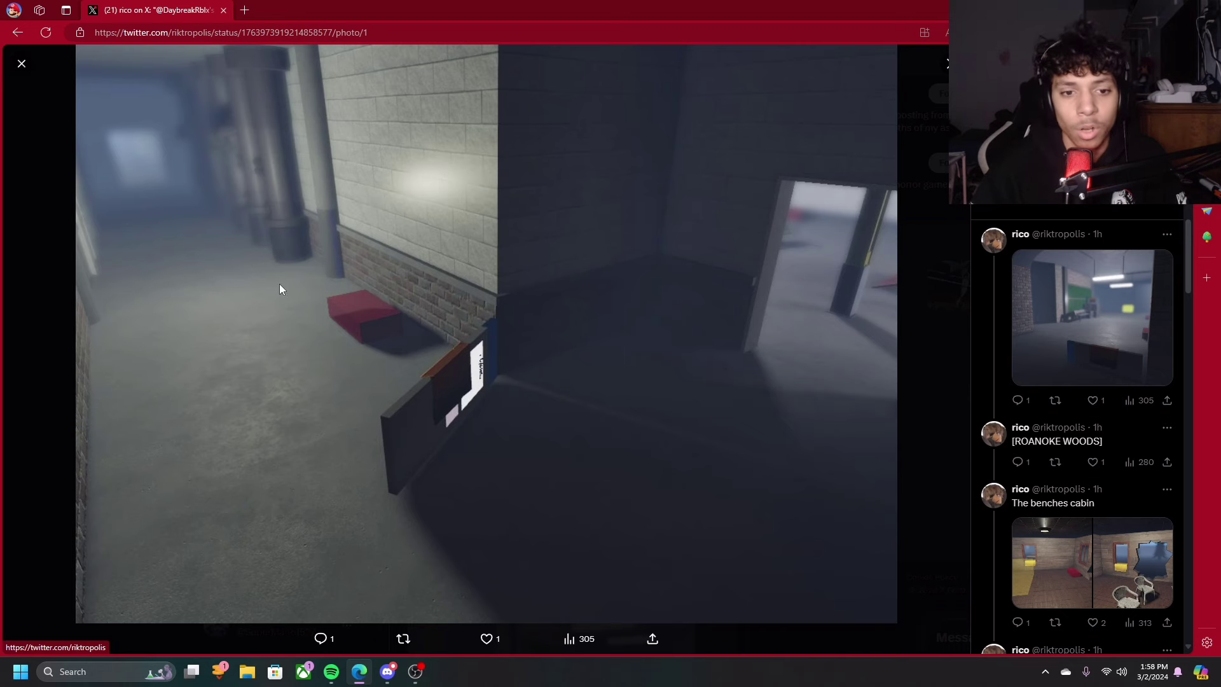
Step: Reopen the vault-moved photo and the station post's first photo, closing each
left_click(21, 64)
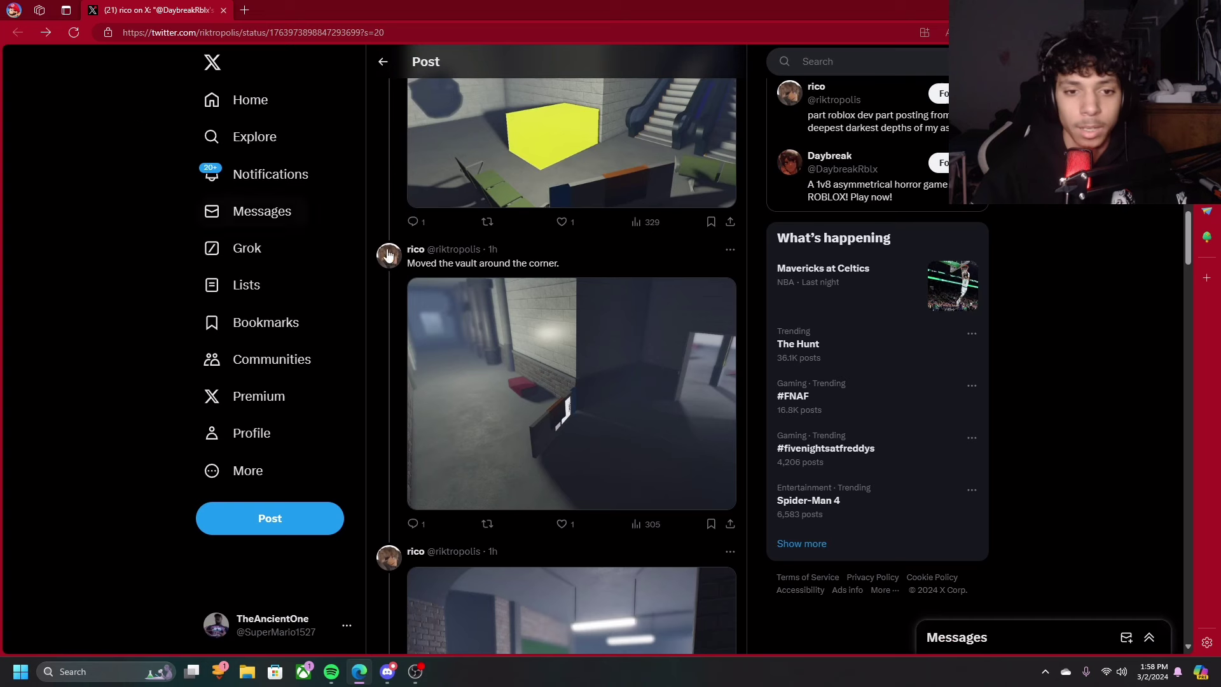
scroll(430, 286, "down", 2)
scroll(516, 335, "down", 1)
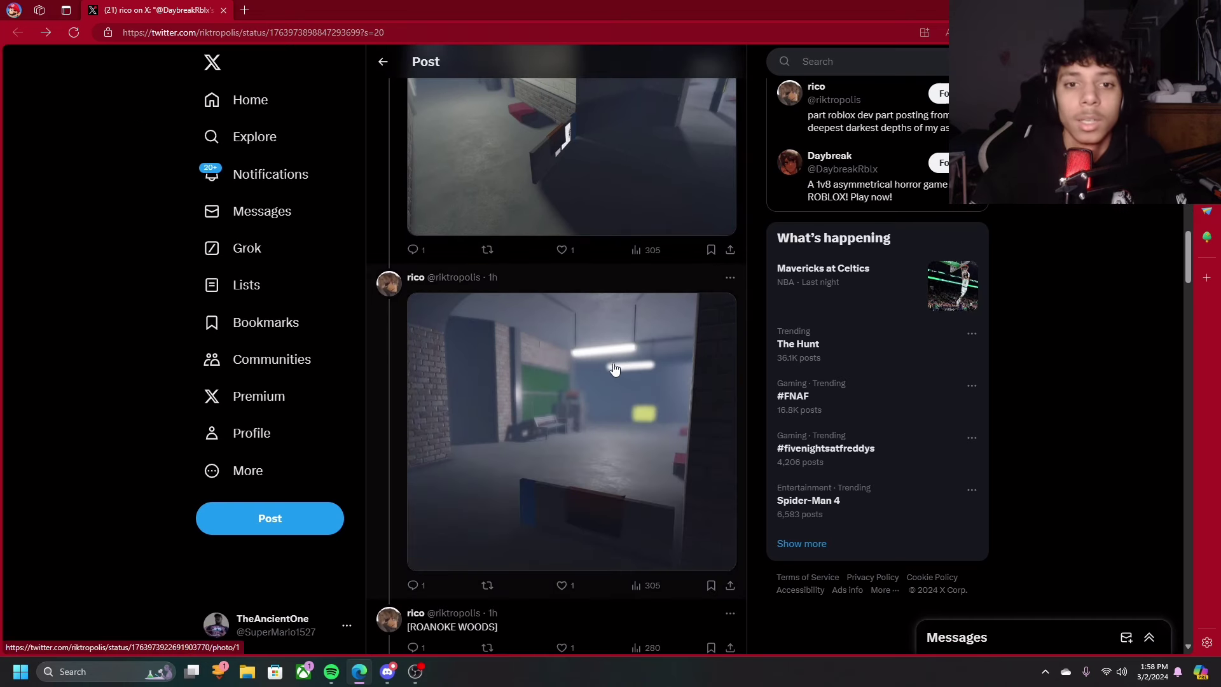
scroll(573, 401, "up", 2)
scroll(544, 431, "down", 2)
scroll(524, 458, "down", 1)
scroll(519, 471, "up", 1)
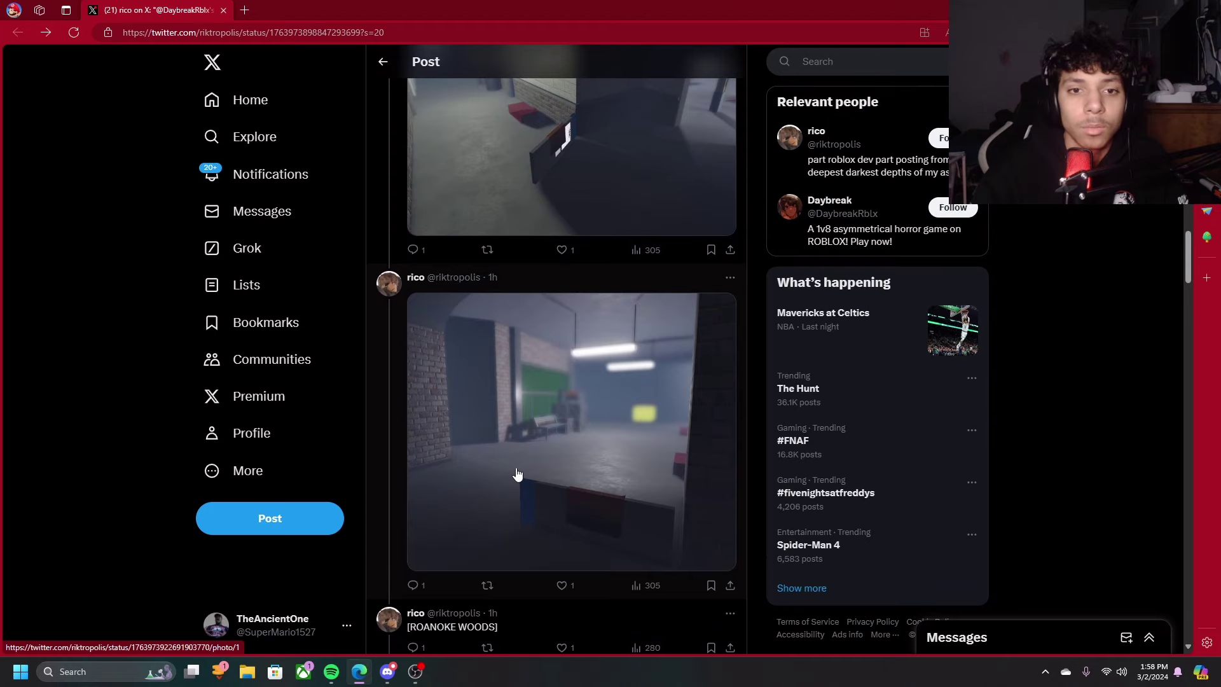
scroll(515, 430, "up", 2)
left_click(522, 312)
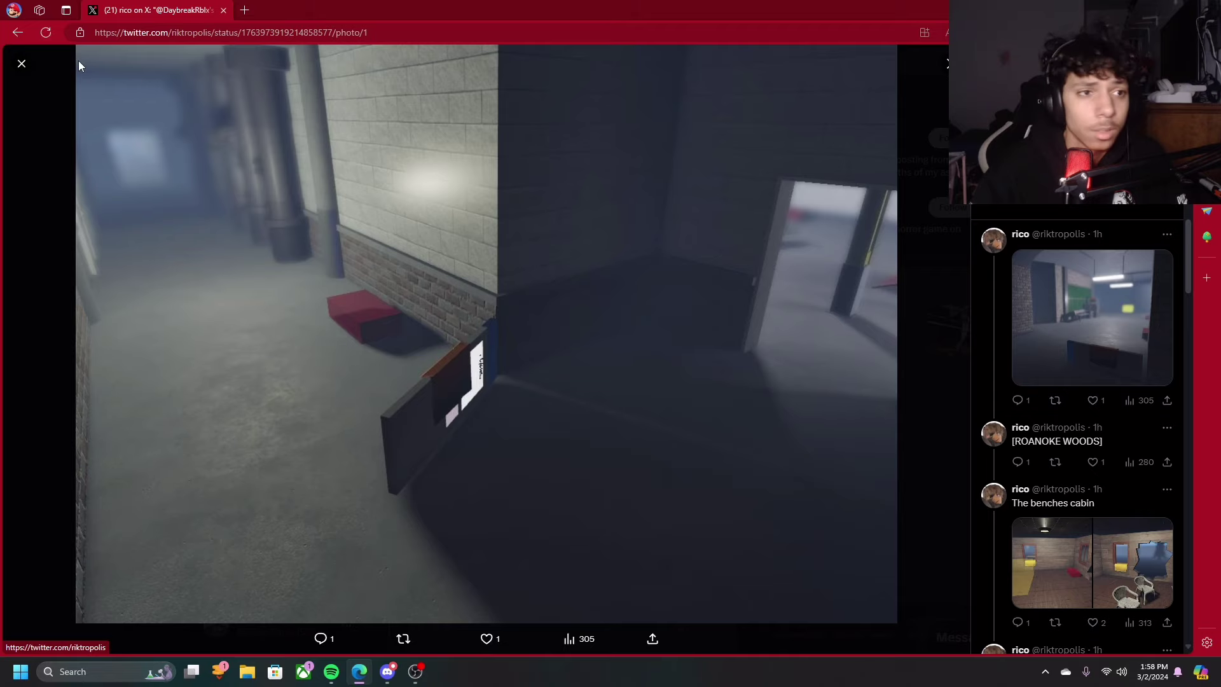
left_click(22, 63)
scroll(560, 401, "up", 3)
scroll(605, 444, "up", 2)
scroll(628, 450, "up", 3)
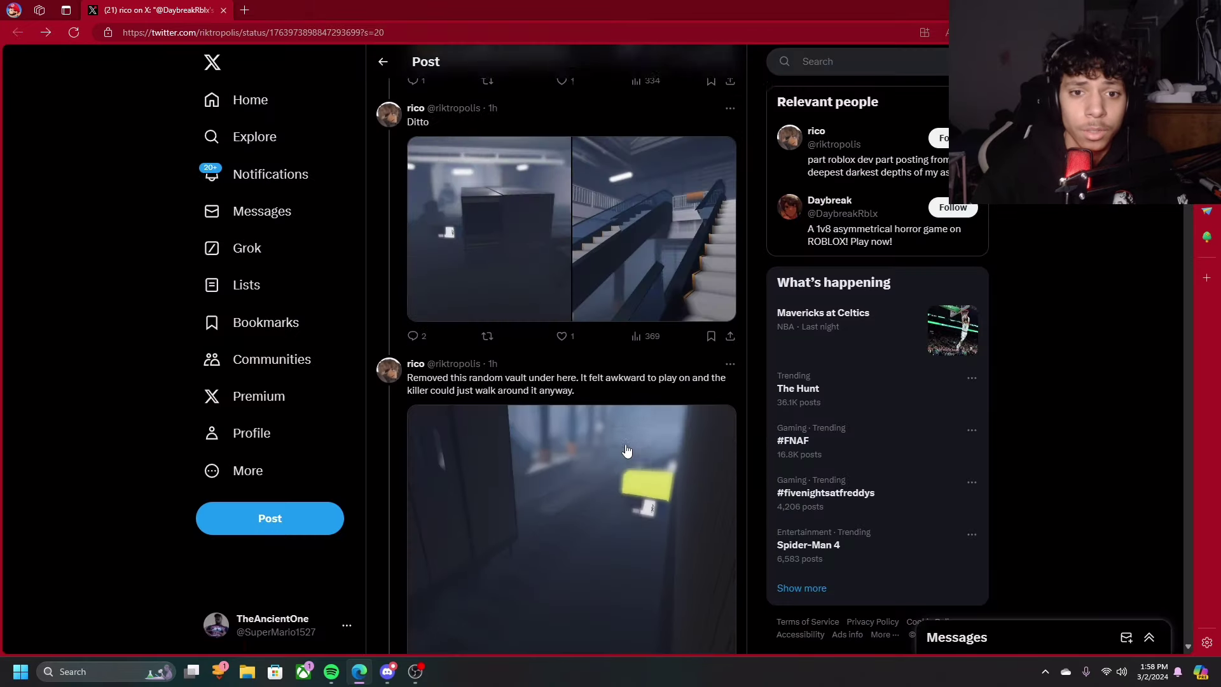
scroll(626, 450, "up", 3)
scroll(626, 401, "up", 4)
scroll(622, 363, "down", 1)
left_click(621, 352)
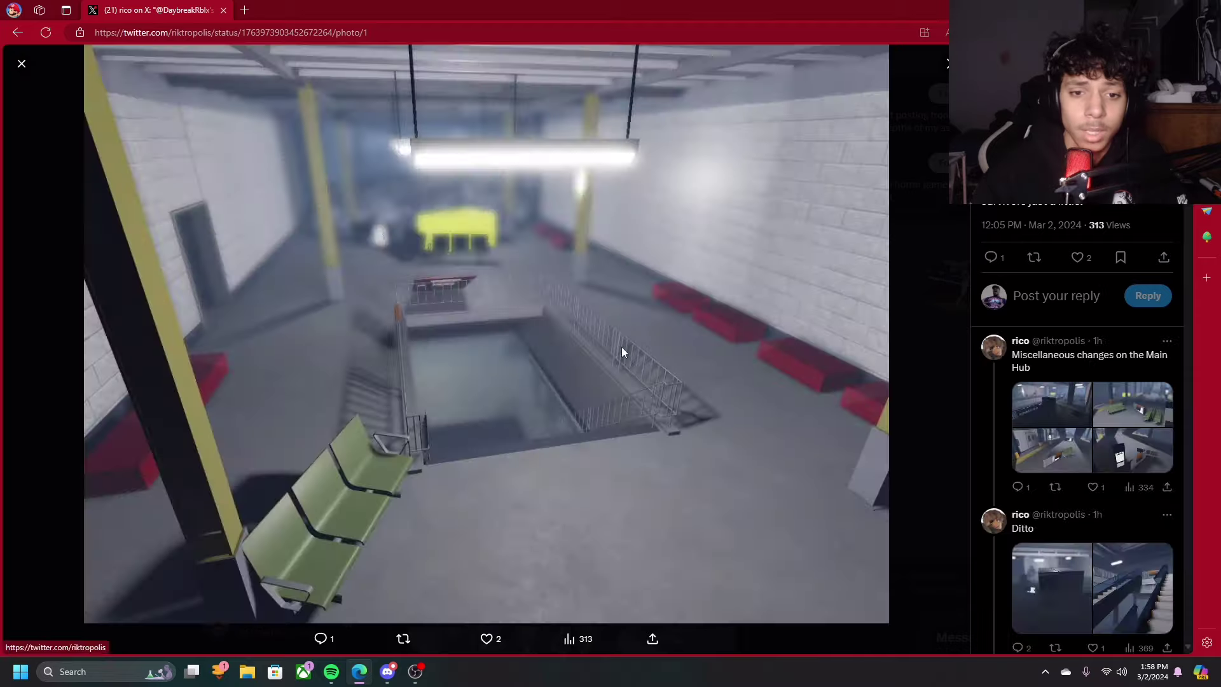
left_click(21, 64)
scroll(607, 417, "down", 3)
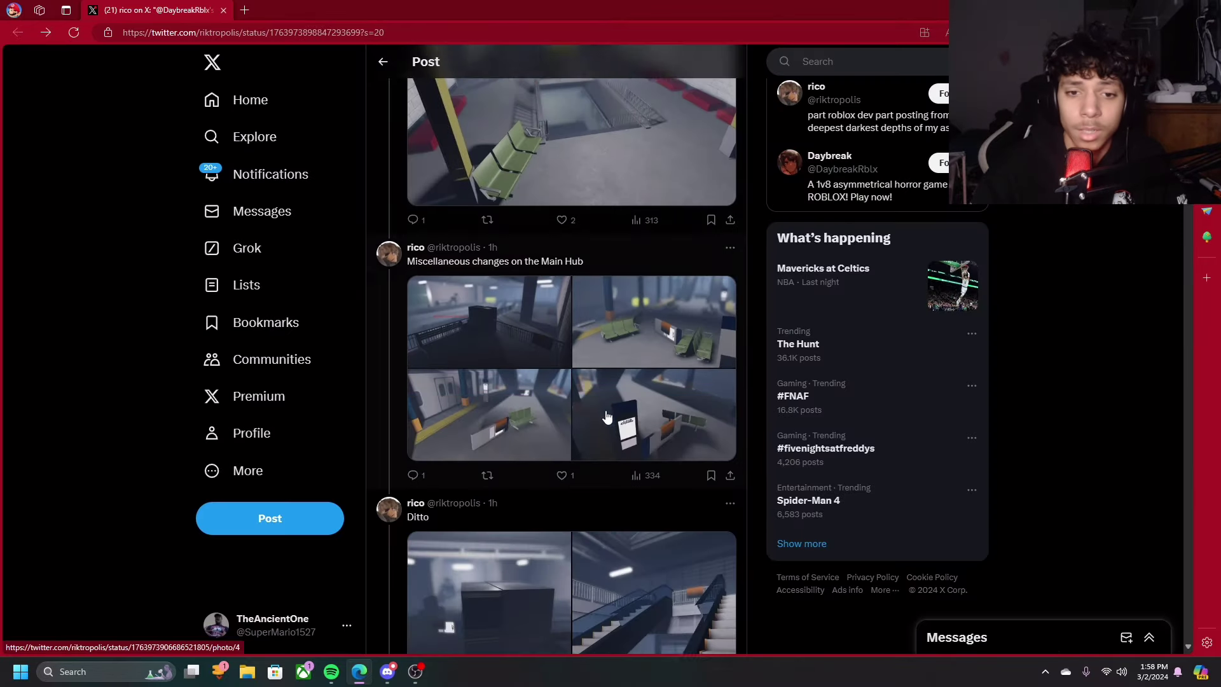
scroll(607, 417, "down", 2)
scroll(607, 417, "down", 4)
scroll(607, 417, "down", 4)
scroll(607, 418, "down", 4)
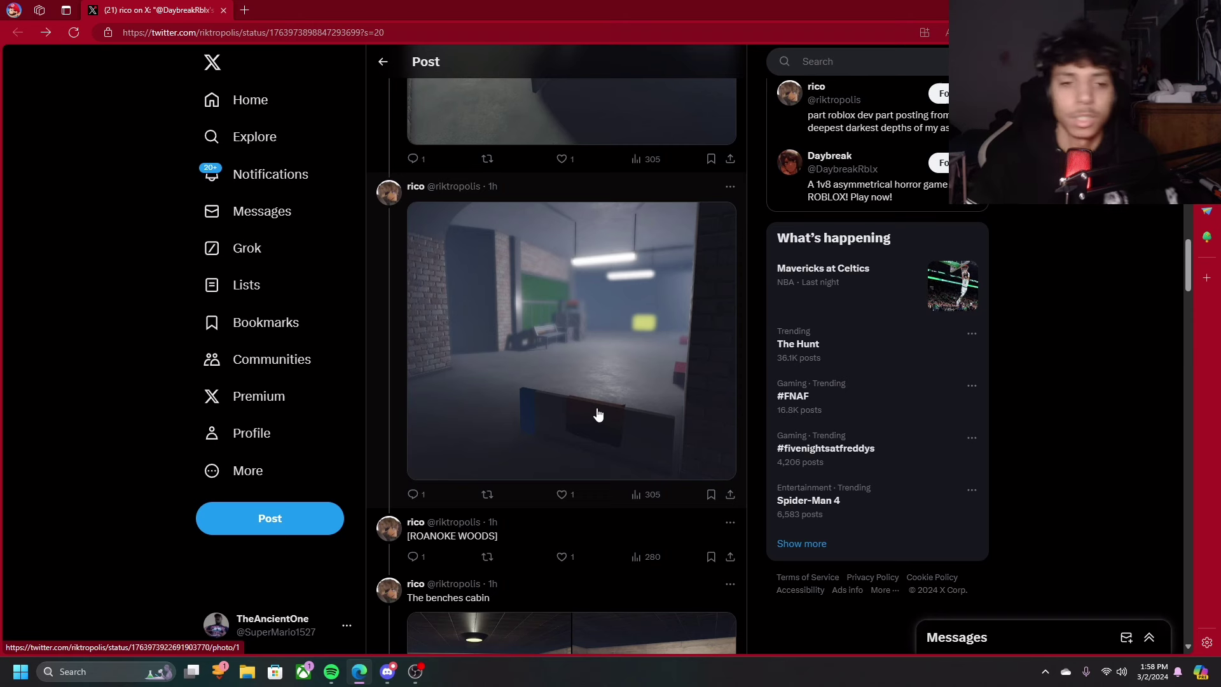
scroll(597, 414, "up", 2)
scroll(491, 373, "down", 2)
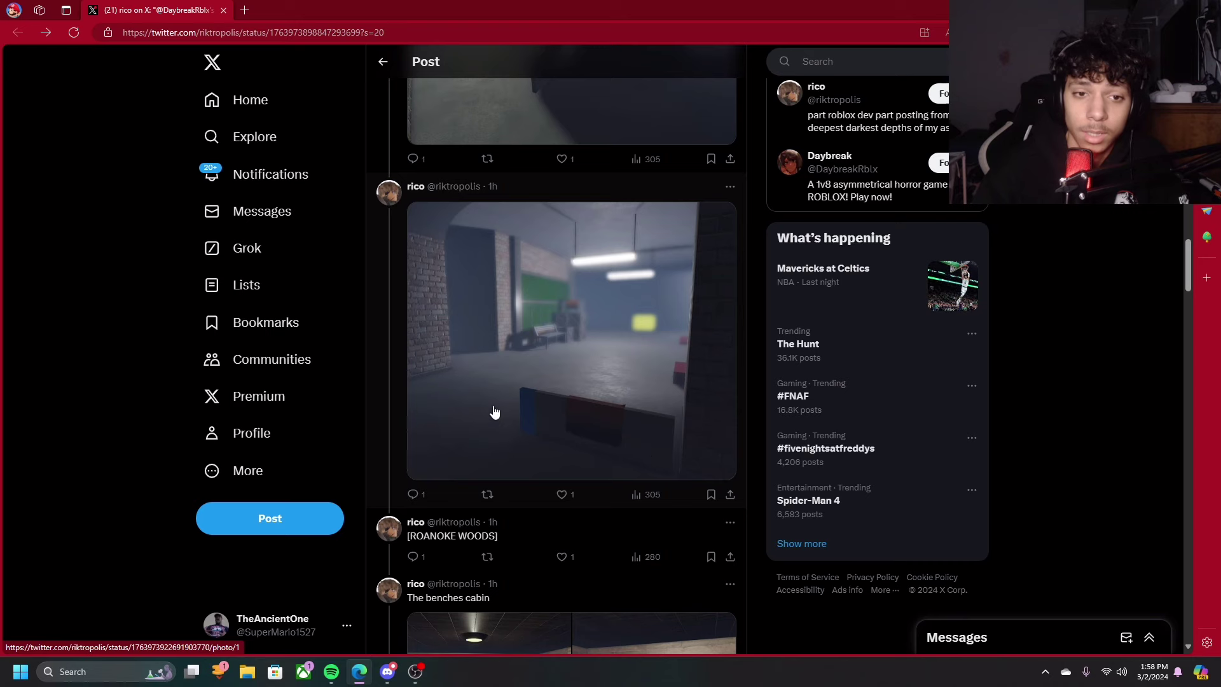
scroll(525, 424, "down", 1)
scroll(558, 438, "down", 1)
scroll(571, 450, "down", 2)
scroll(571, 451, "up", 1)
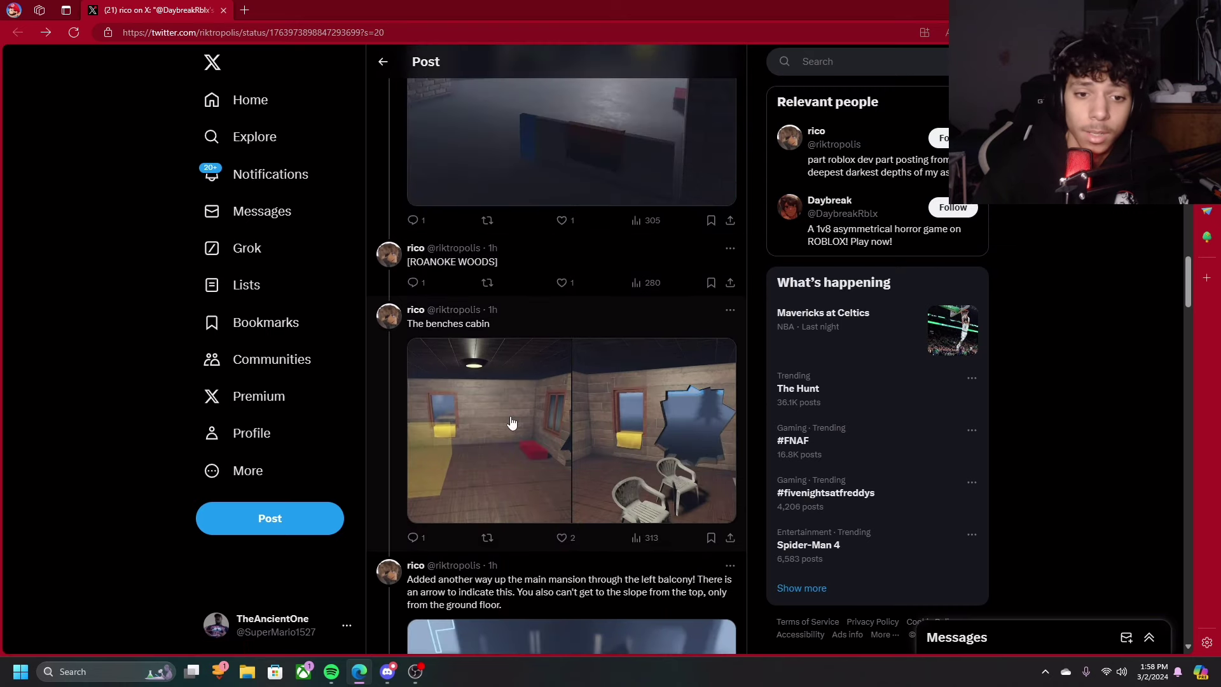
Step: View The benches cabin's left and second photos full-screen
left_click(511, 416)
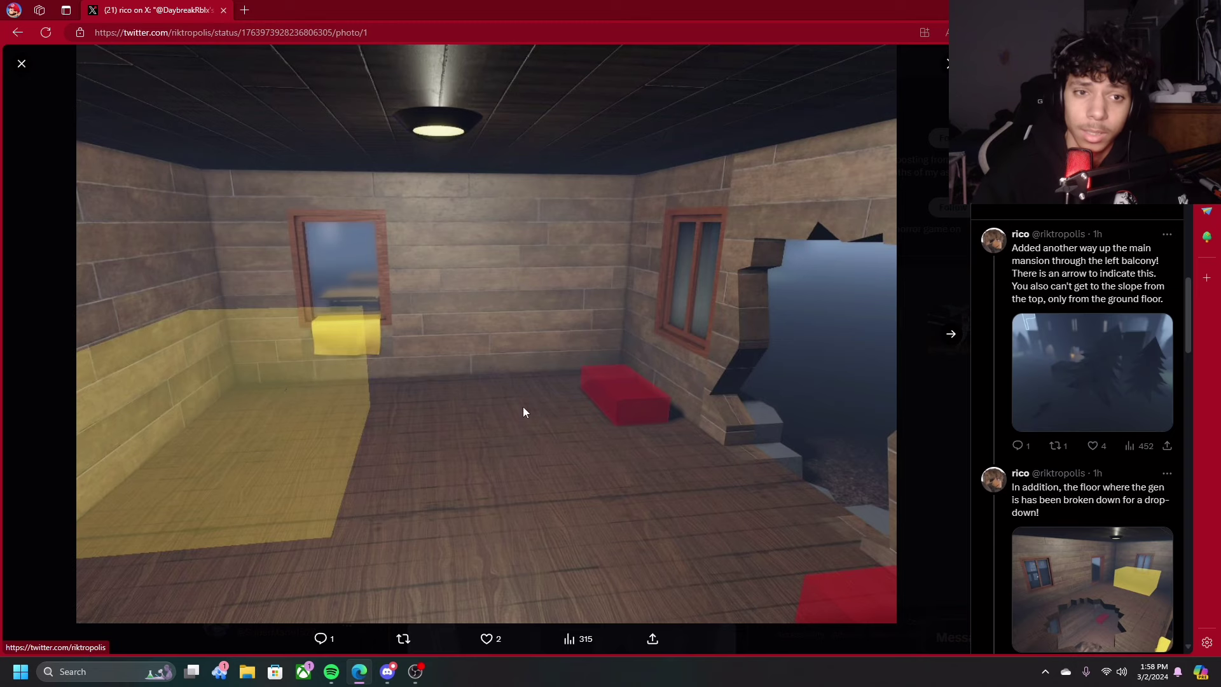
left_click(950, 334)
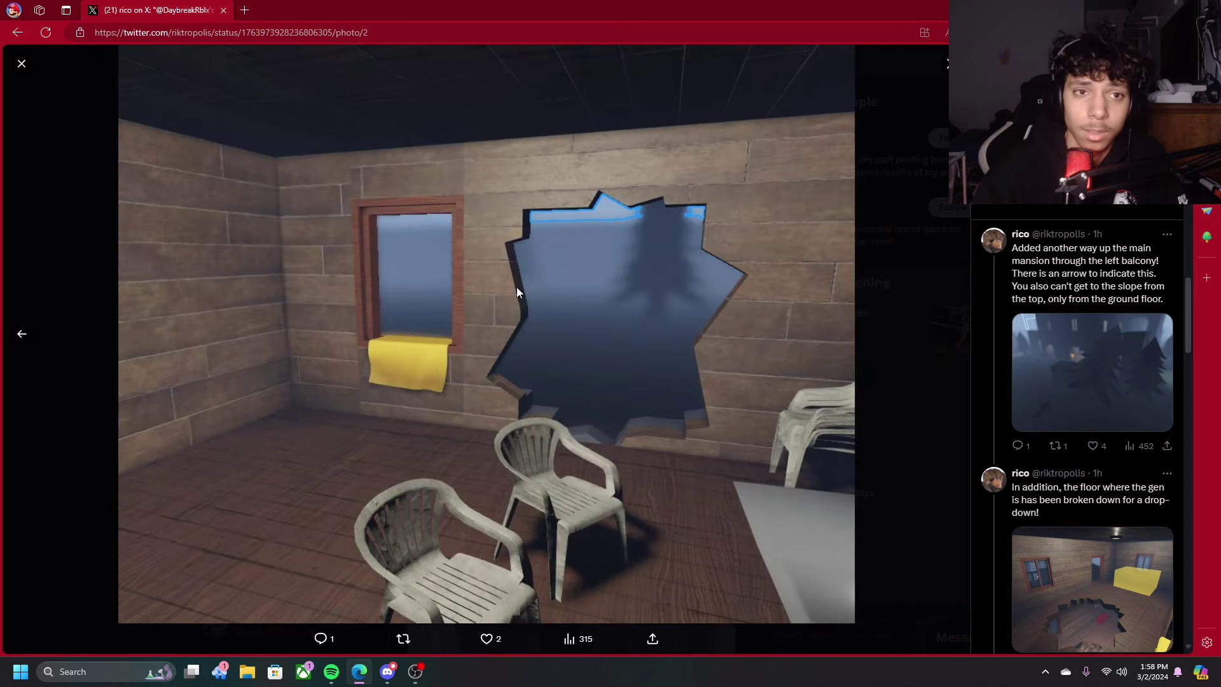
left_click(21, 63)
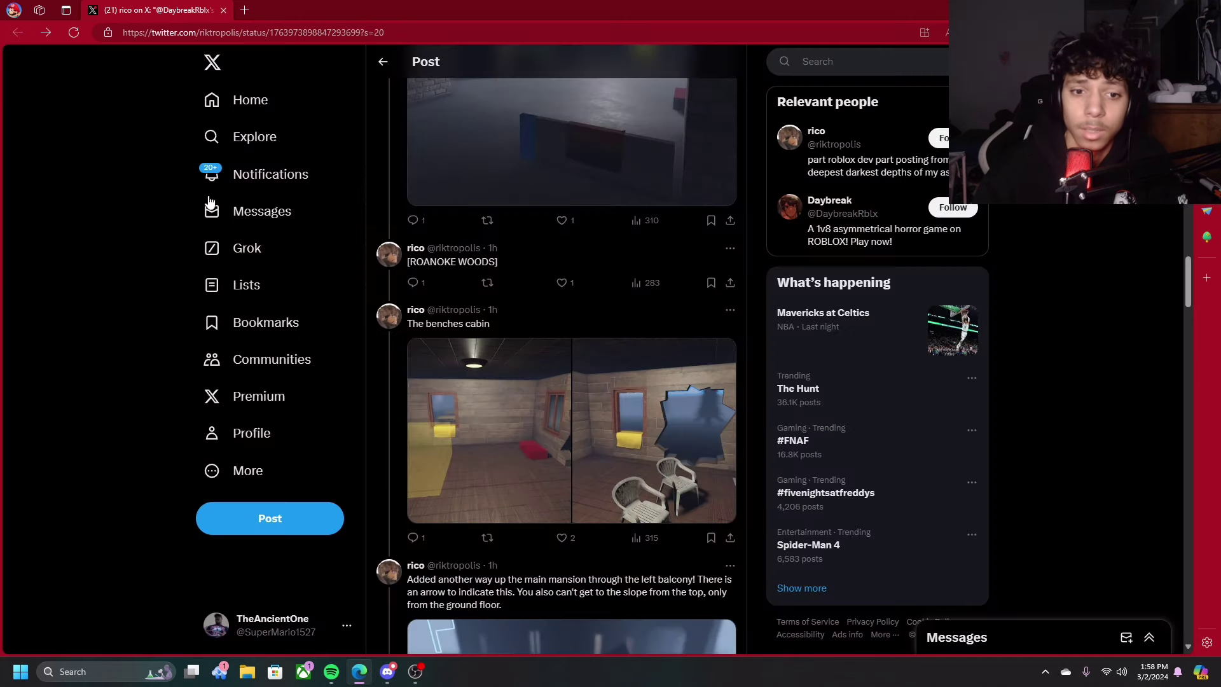
scroll(648, 401, "down", 1)
left_click(641, 376)
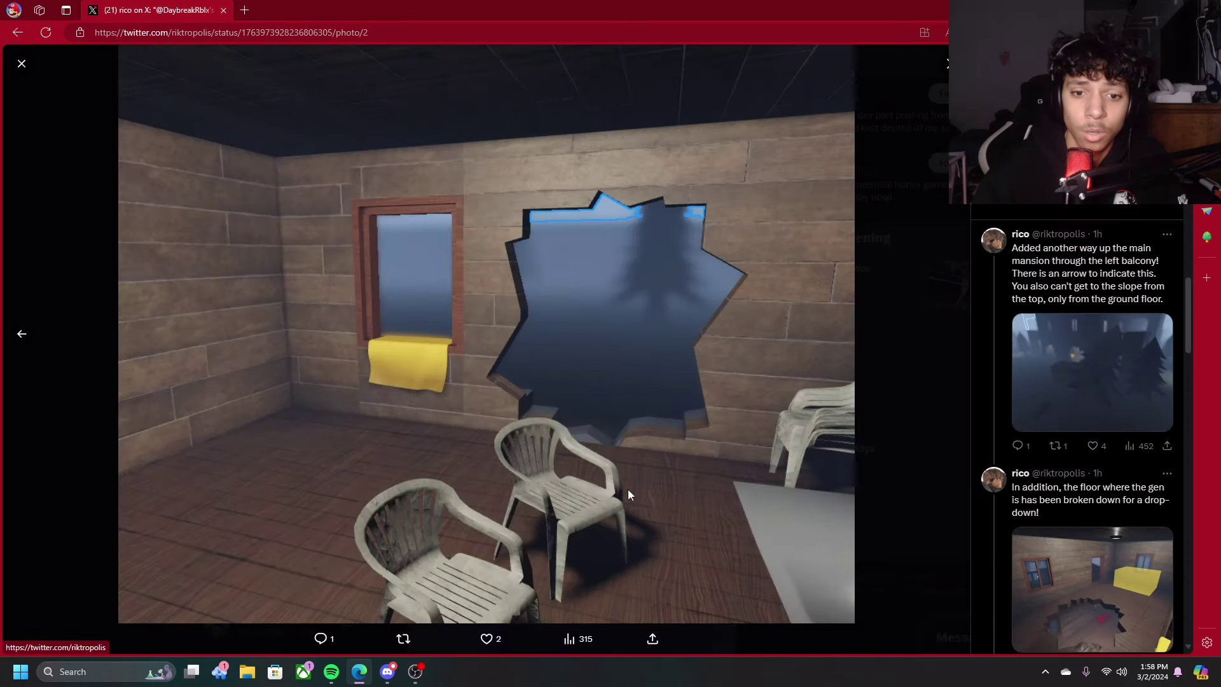
left_click(22, 63)
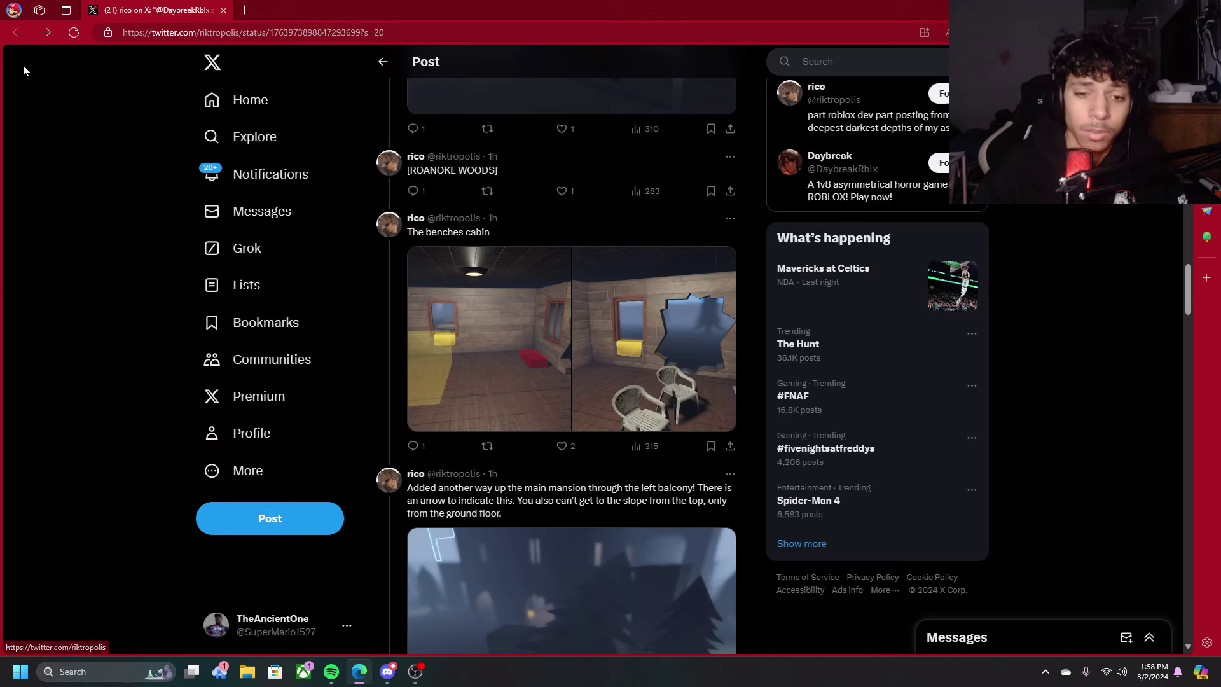
scroll(595, 388, "down", 1)
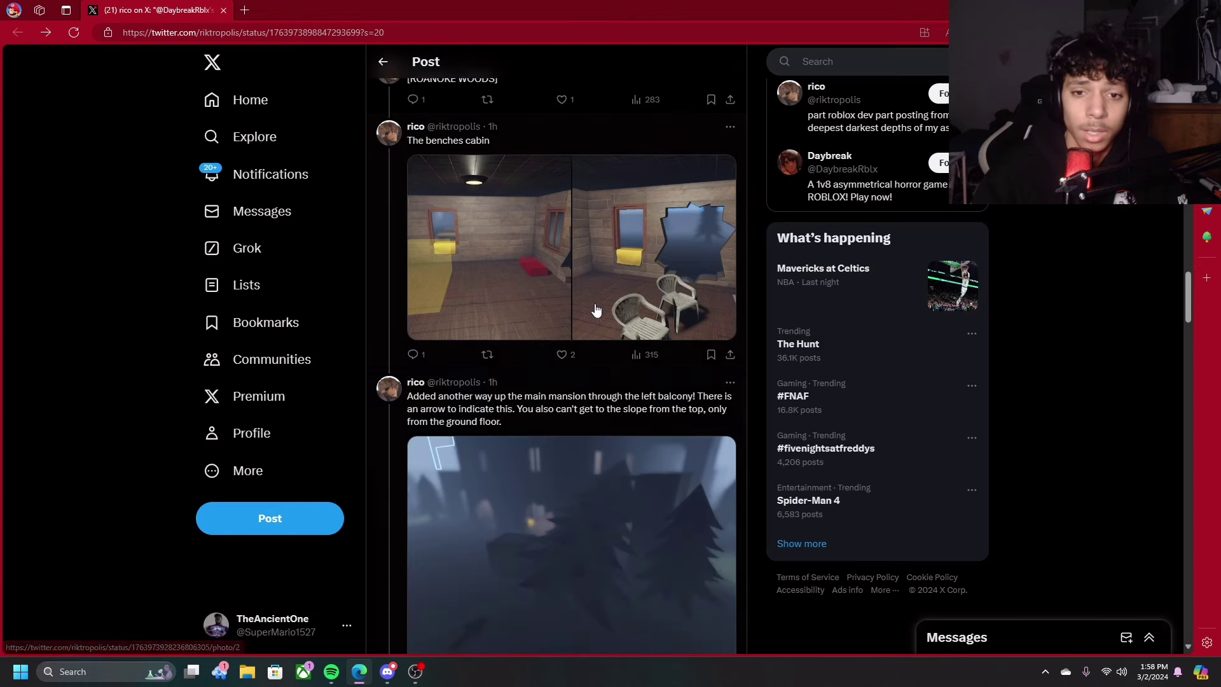
left_click(599, 296)
left_click(21, 63)
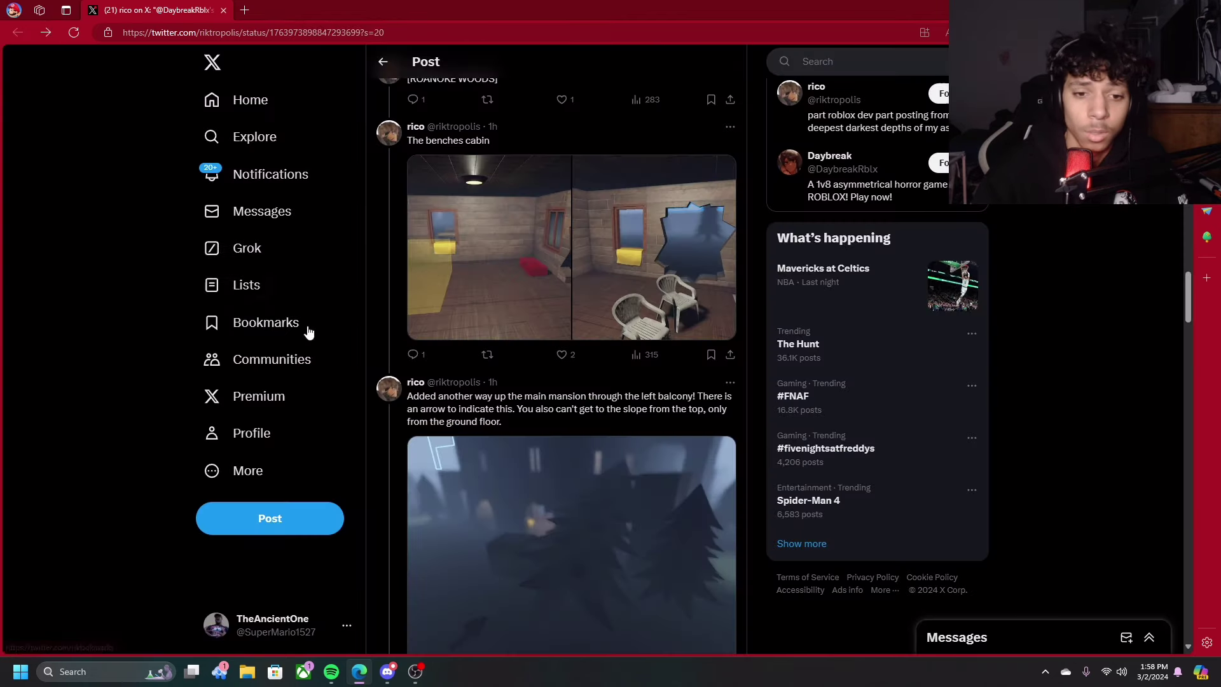
scroll(450, 395, "down", 2)
Step: View the left-balcony photo, then enlarge the broken-floor photo
left_click(493, 388)
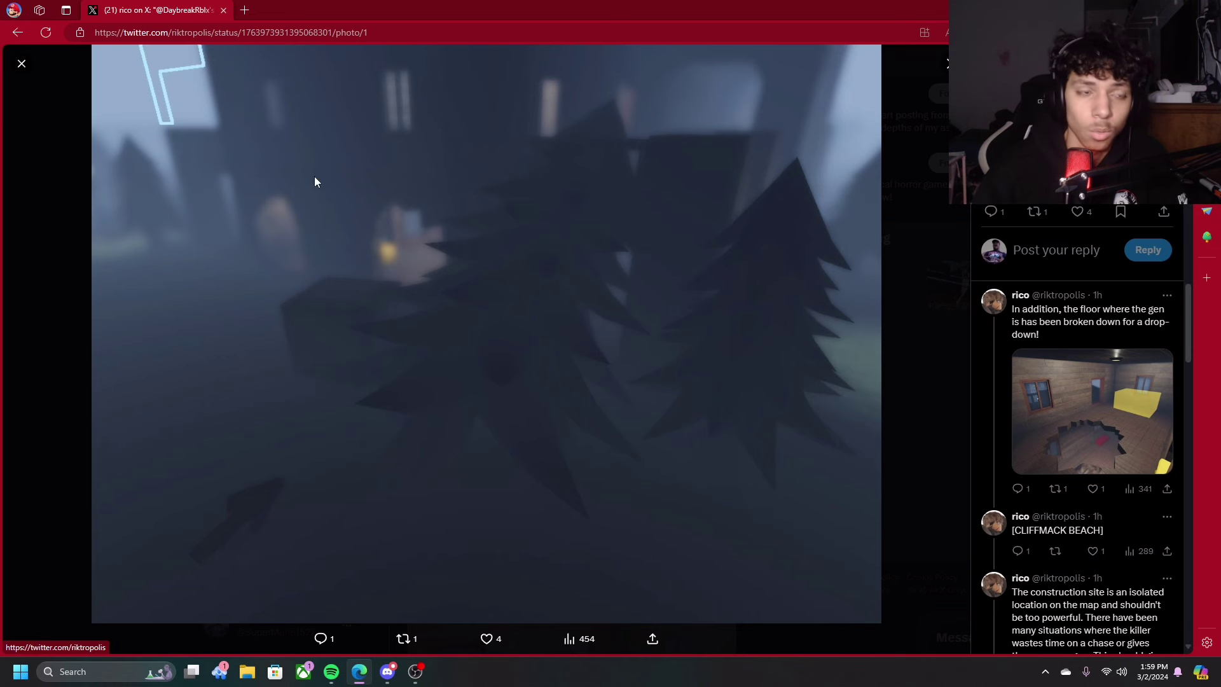
left_click(16, 68)
scroll(545, 385, "down", 1)
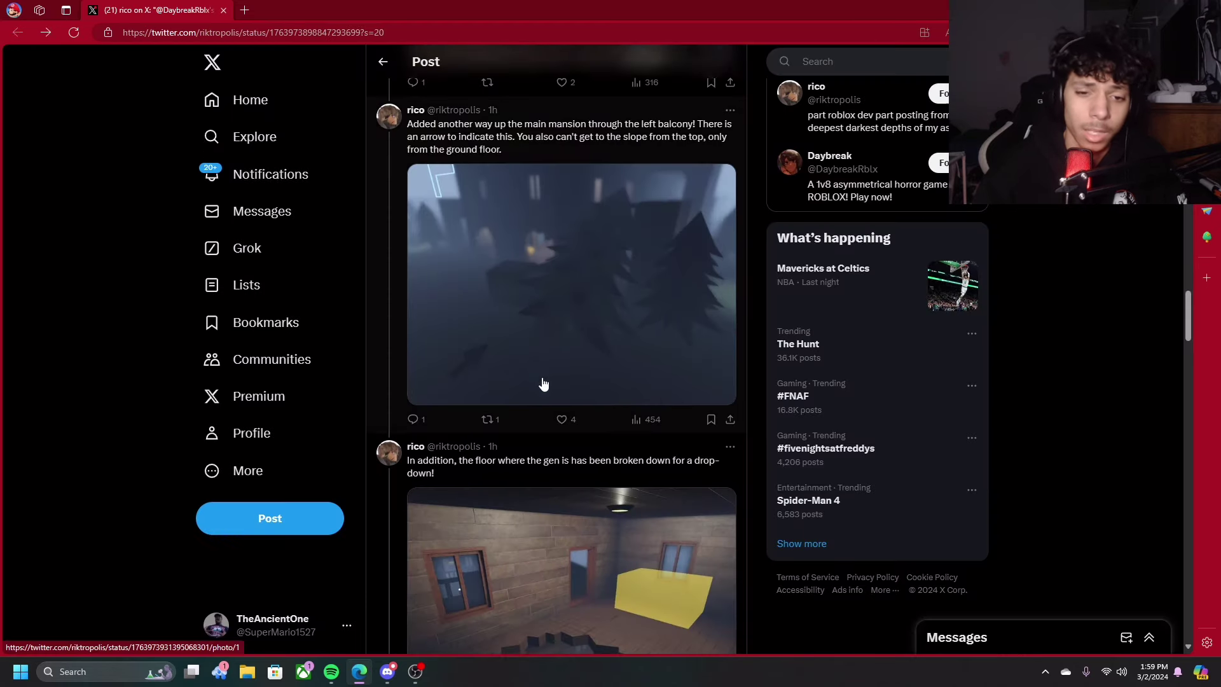
scroll(541, 381, "down", 1)
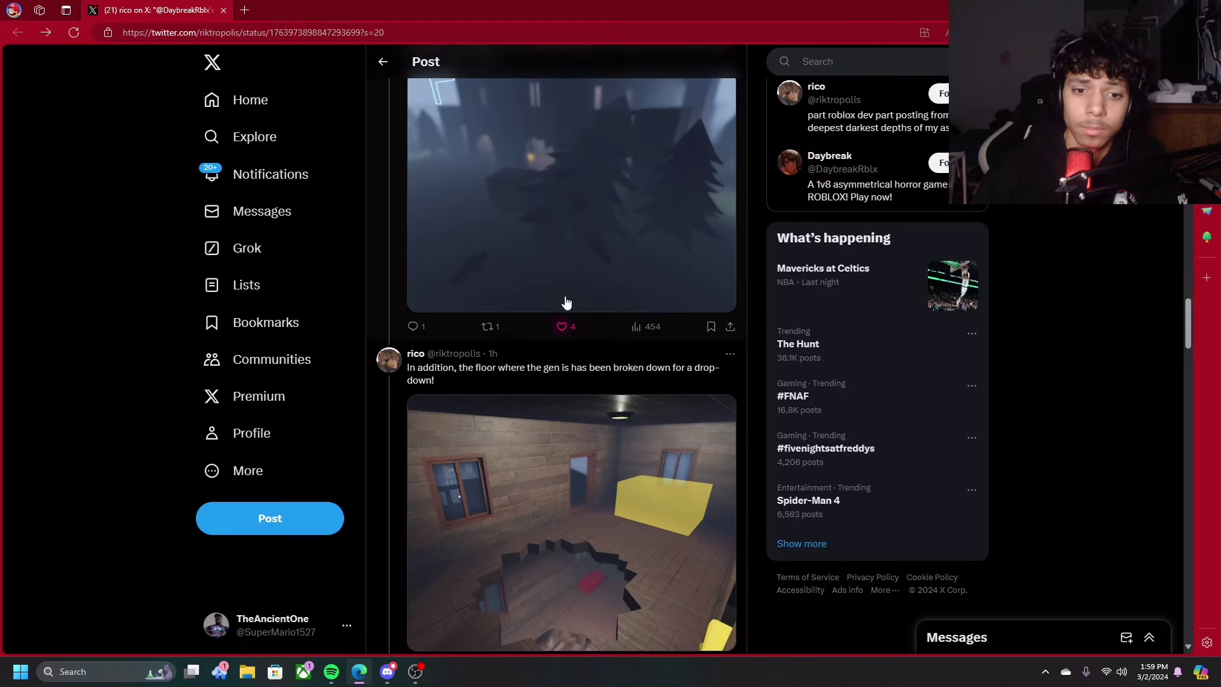
scroll(545, 350, "down", 2)
left_click(545, 349)
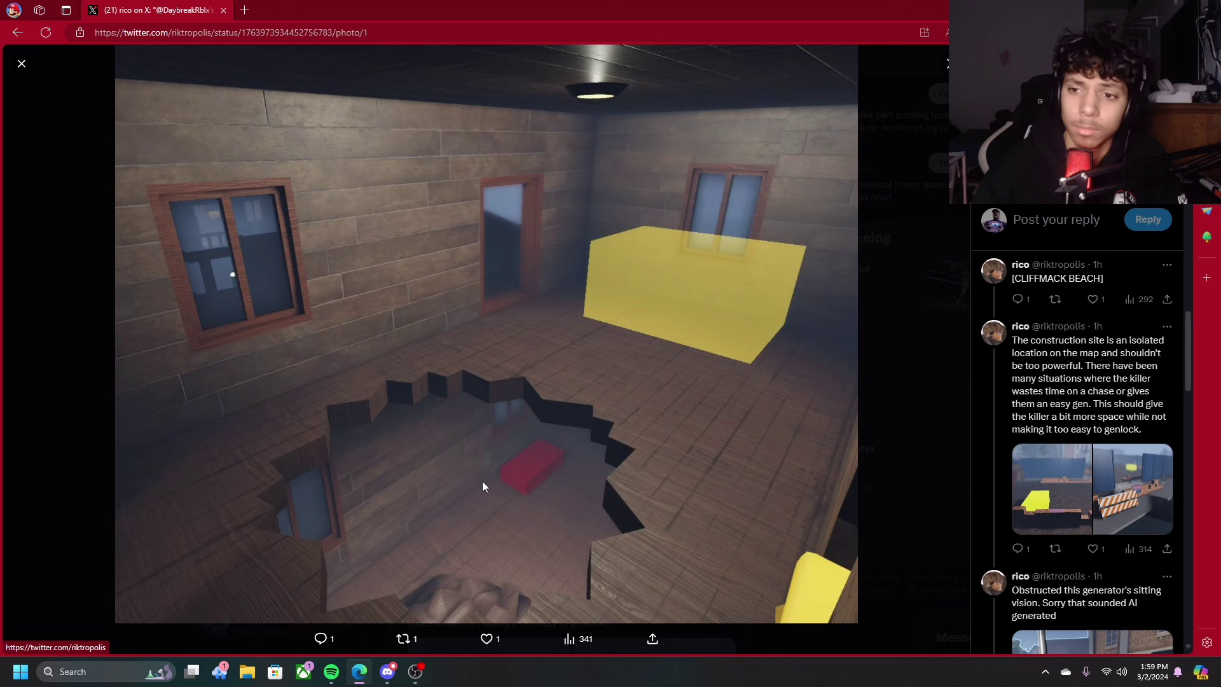
Step: Flip back and forth between the two construction-site photos
left_click(44, 62)
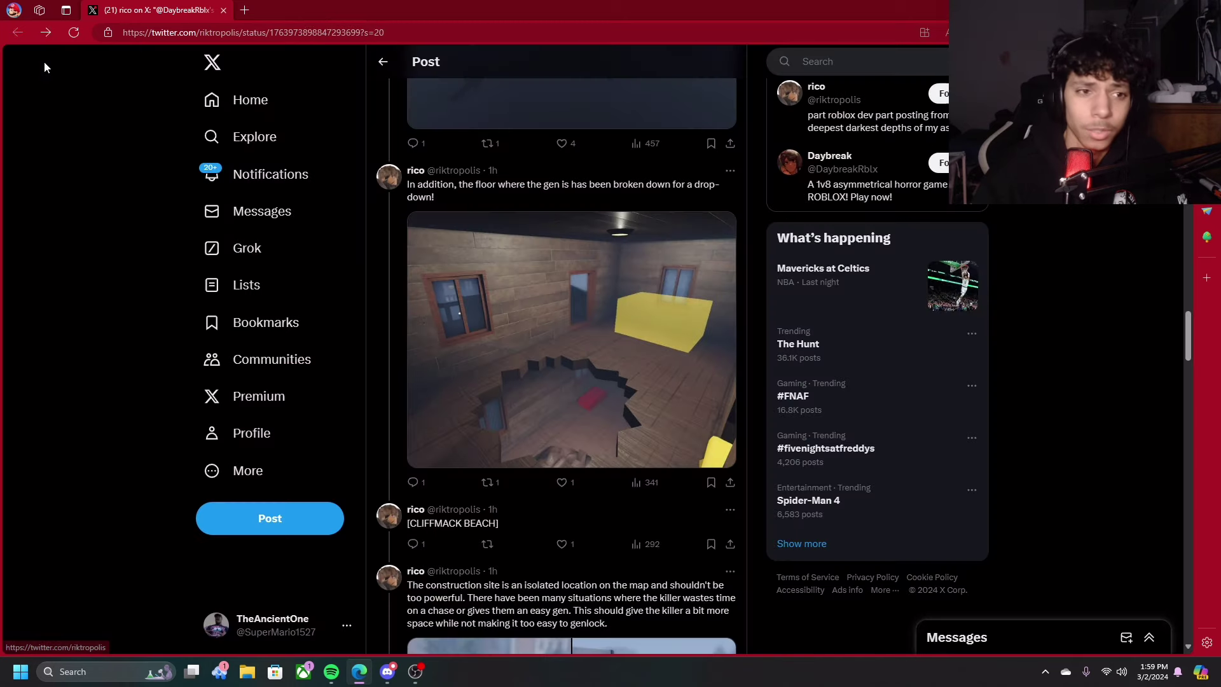
scroll(513, 472, "down", 2)
left_click(512, 472)
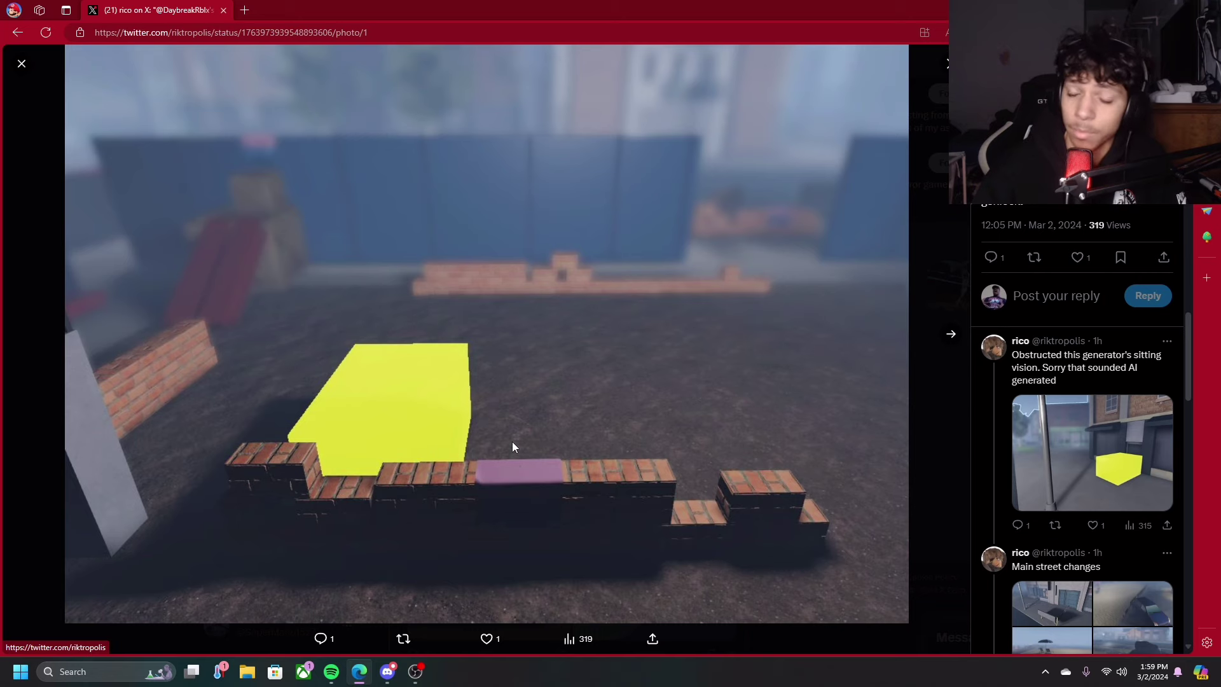
left_click(947, 336)
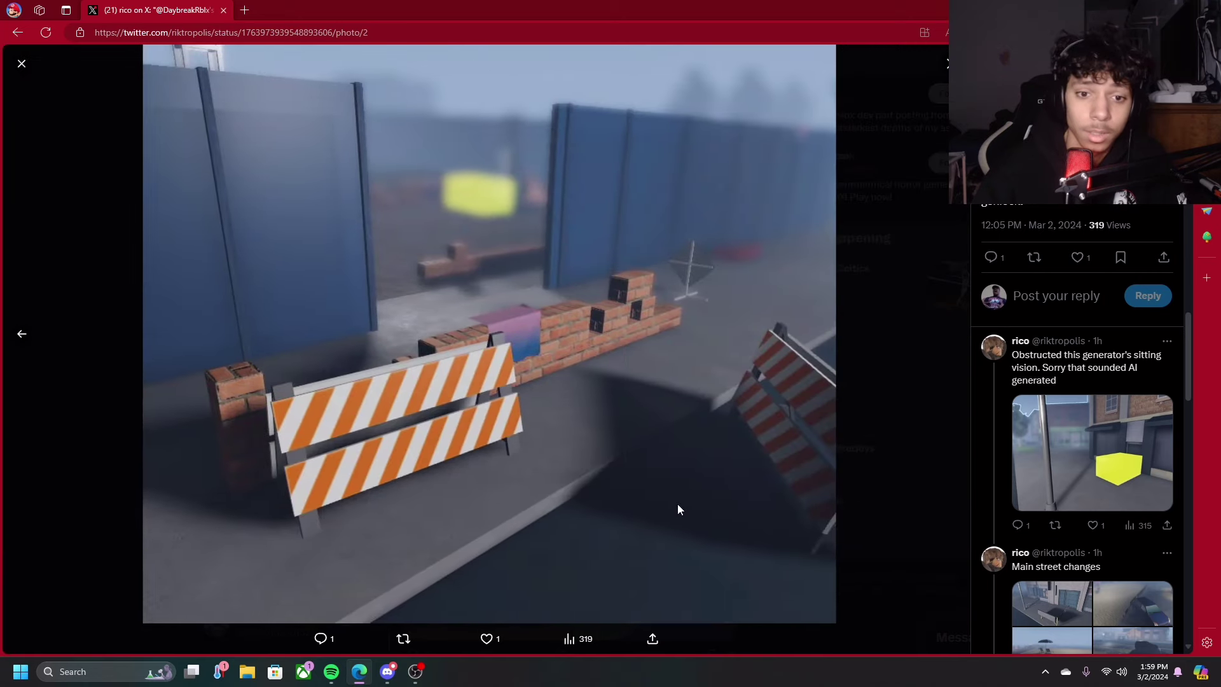
left_click(28, 334)
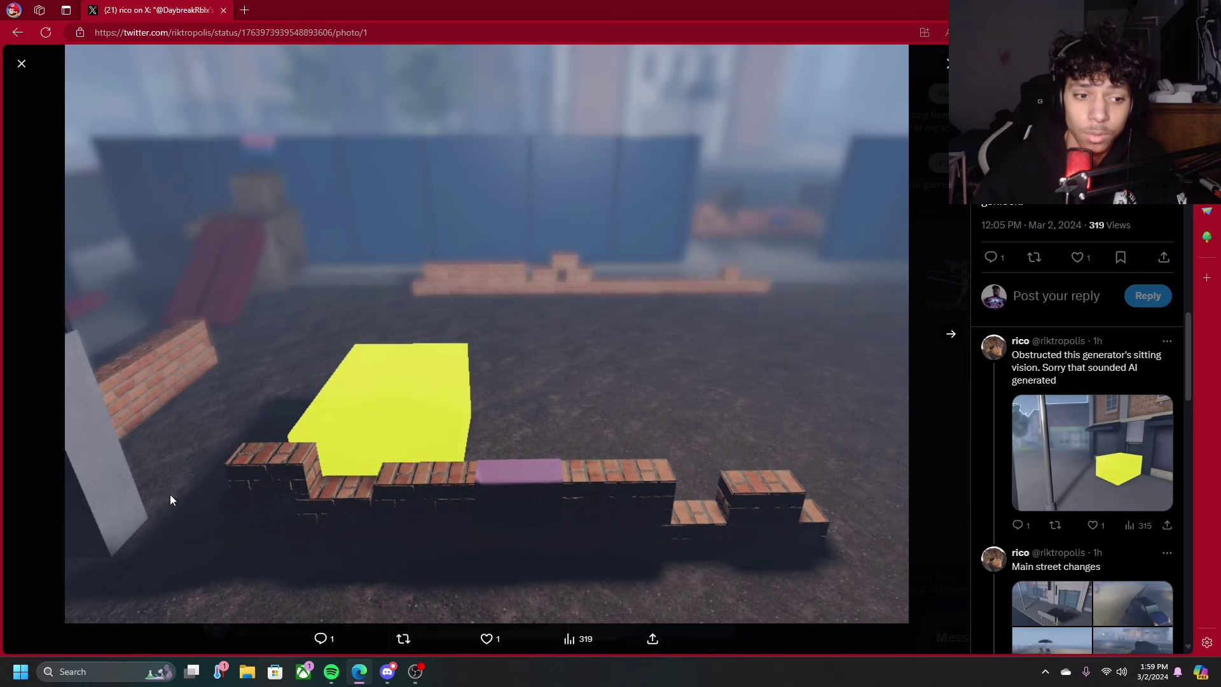
left_click(935, 335)
left_click(13, 333)
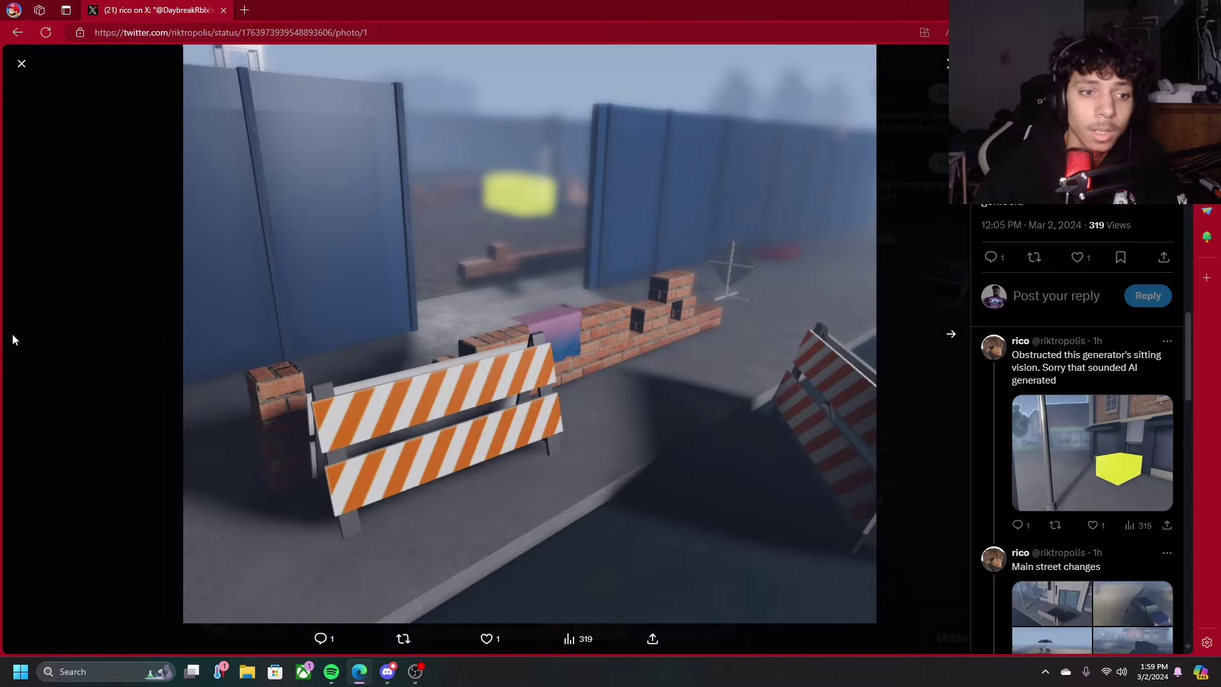
left_click(935, 327)
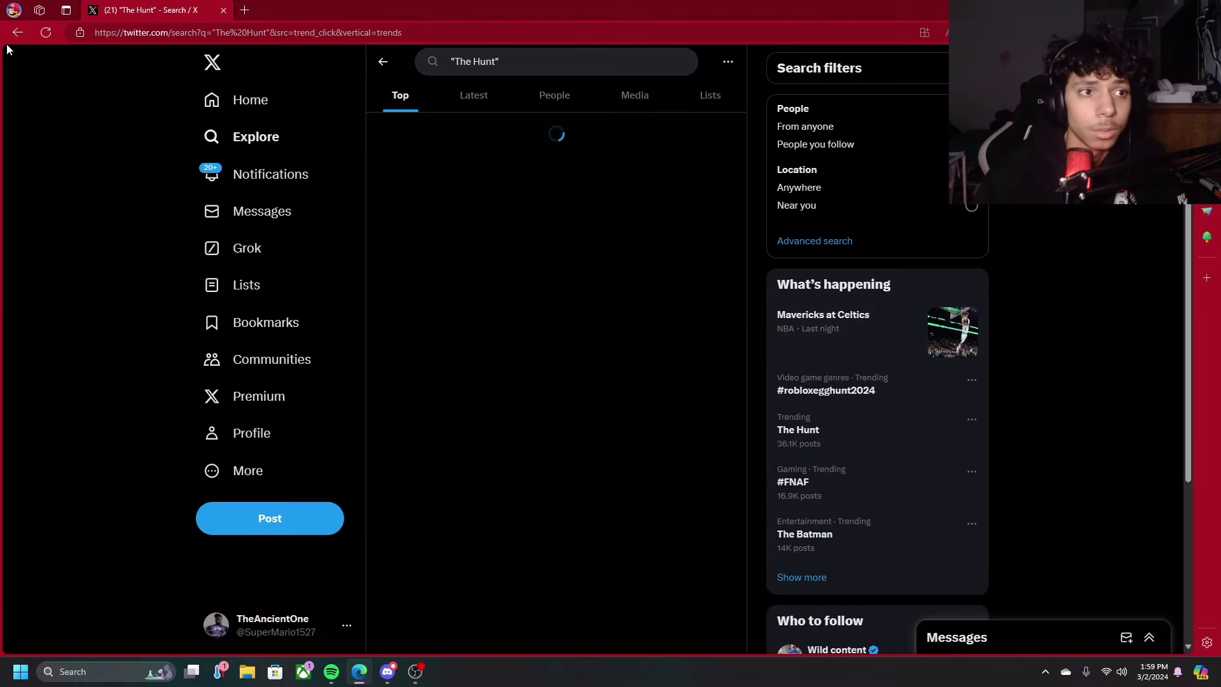
Step: Return from The Hunt search, view the second construction photo, then enlarge the obstructed-generator photo
left_click(17, 32)
left_click(633, 558)
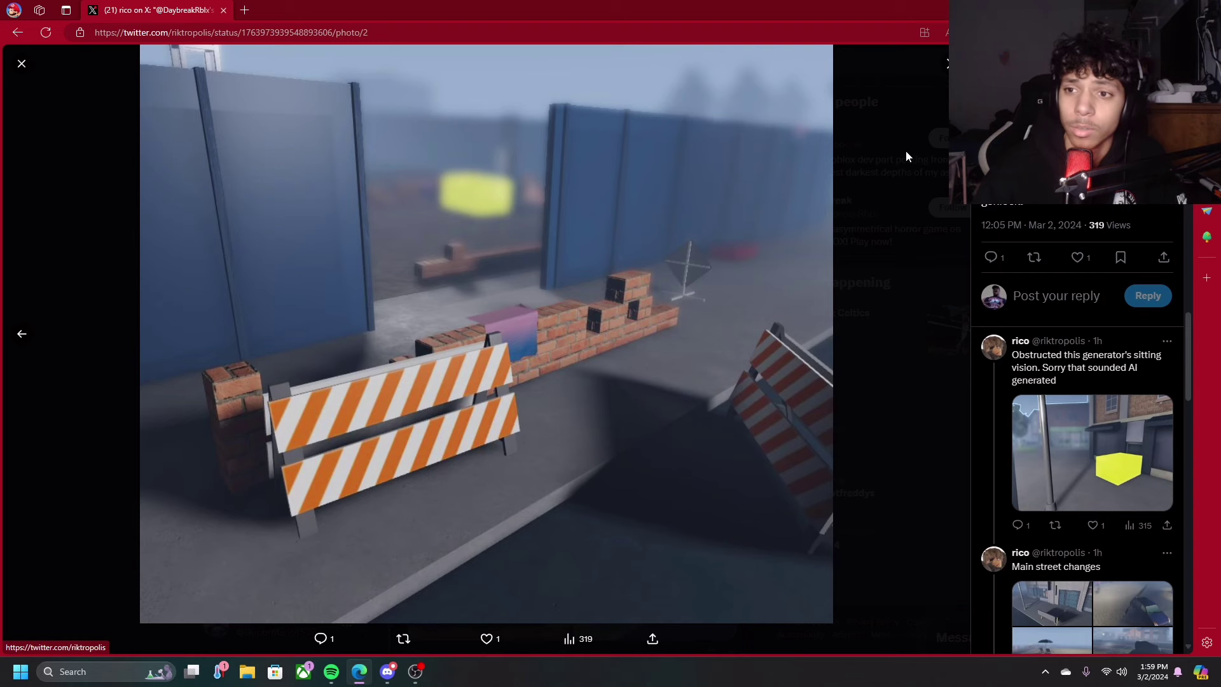
left_click(18, 65)
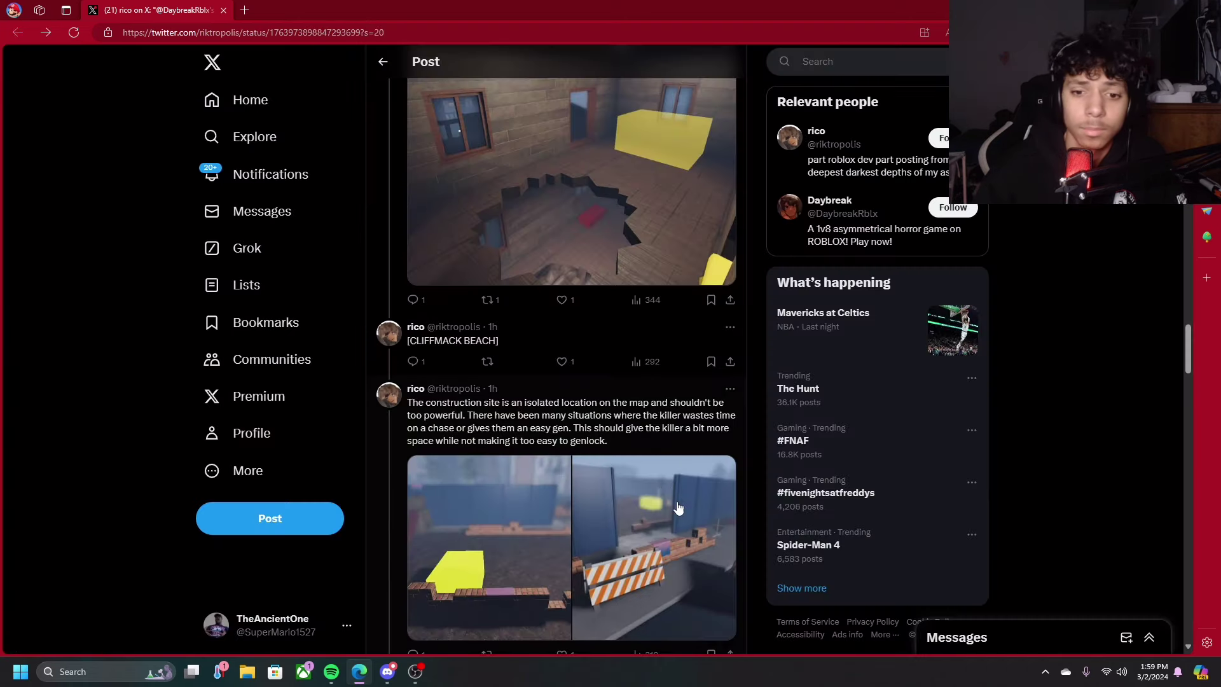
scroll(525, 391, "down", 3)
scroll(526, 391, "down", 2)
left_click(525, 391)
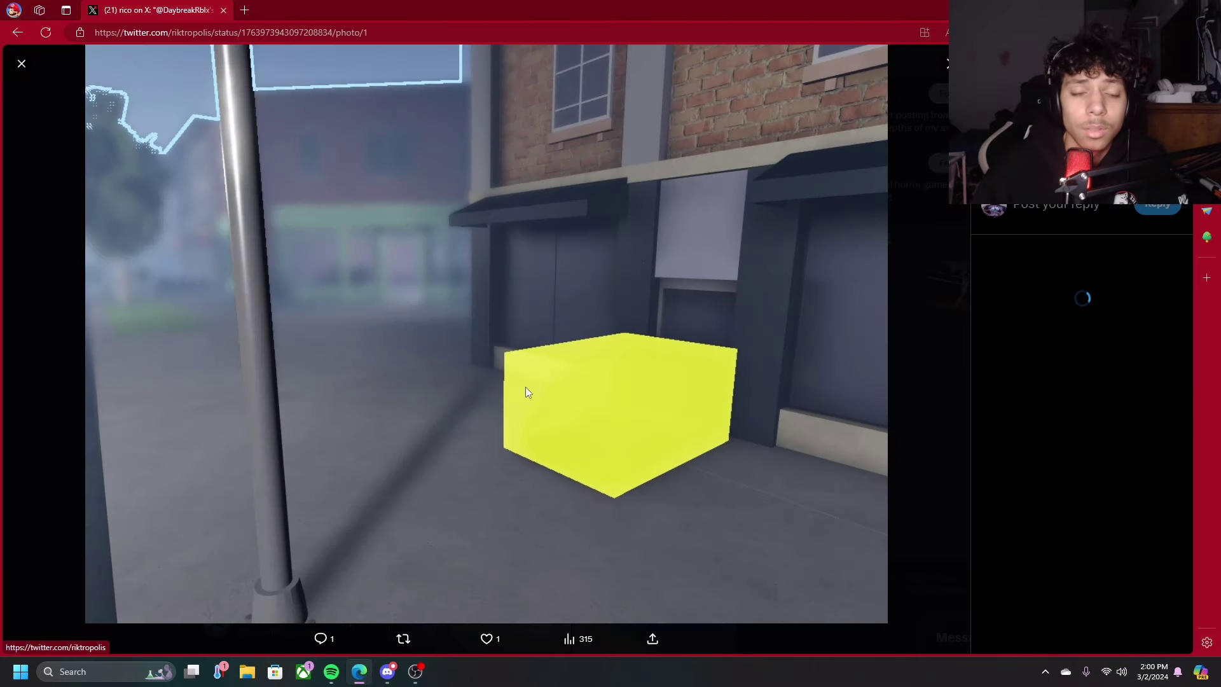
Step: View the four Main street changes photos, including the beach shot, one at a time
left_click(24, 66)
scroll(487, 286, "down", 3)
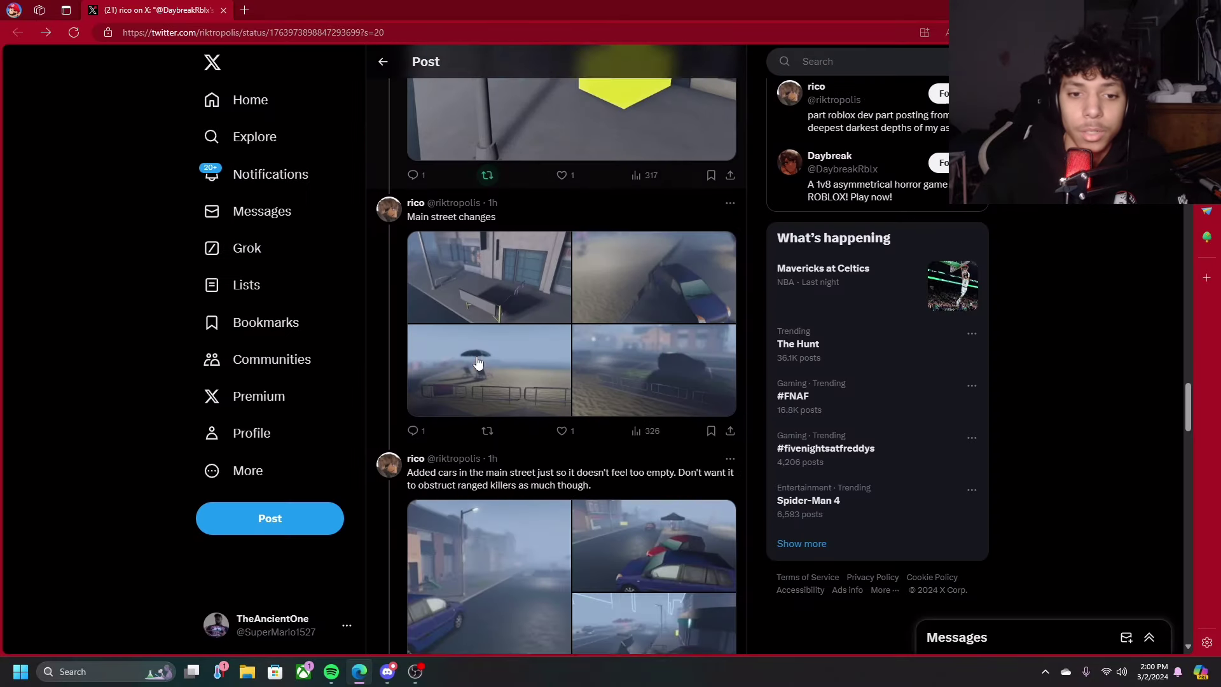
left_click(490, 236)
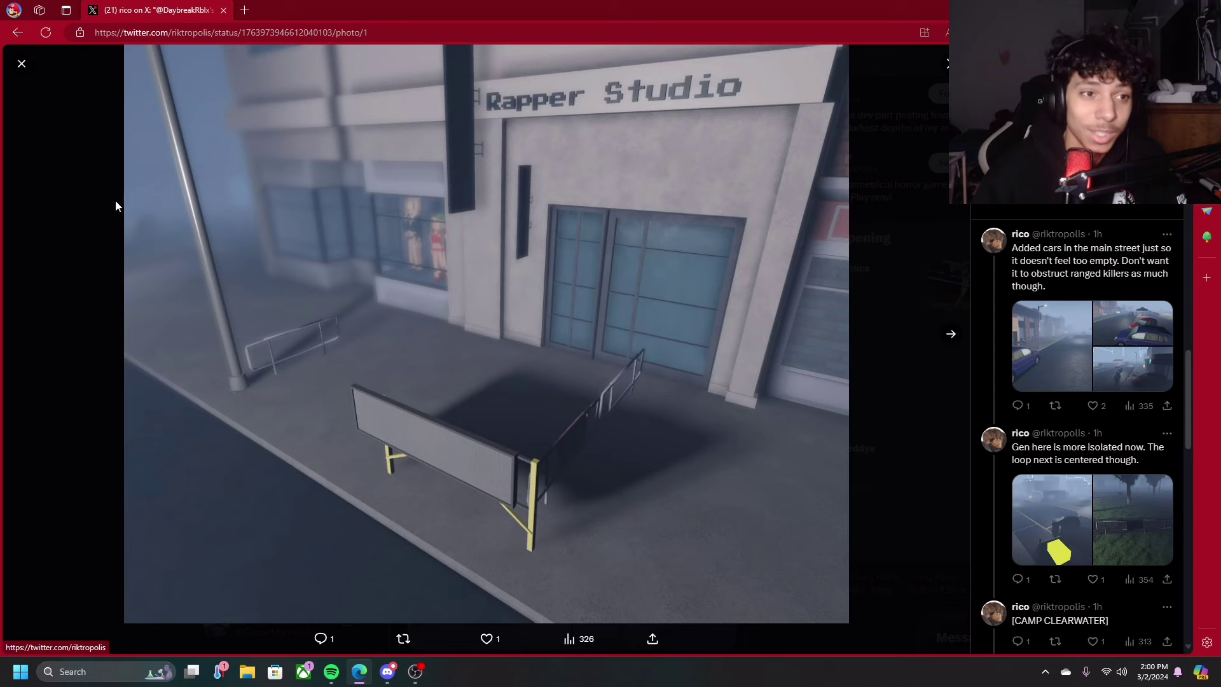
left_click(21, 63)
left_click(587, 253)
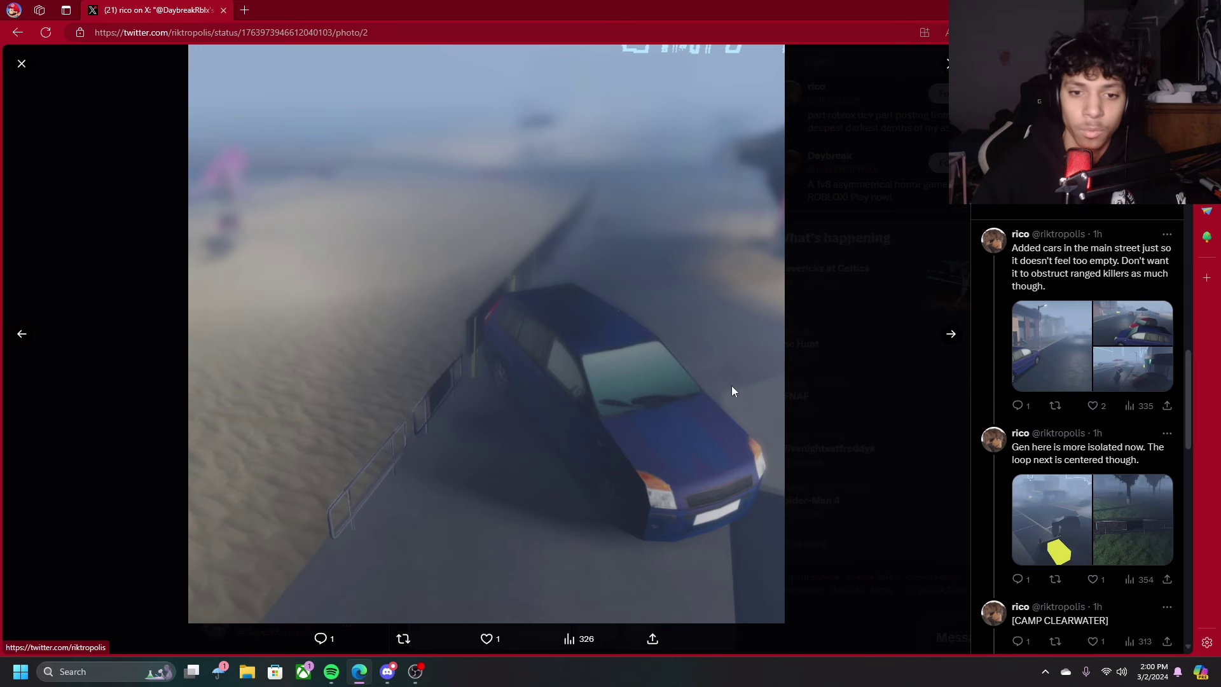
left_click(22, 63)
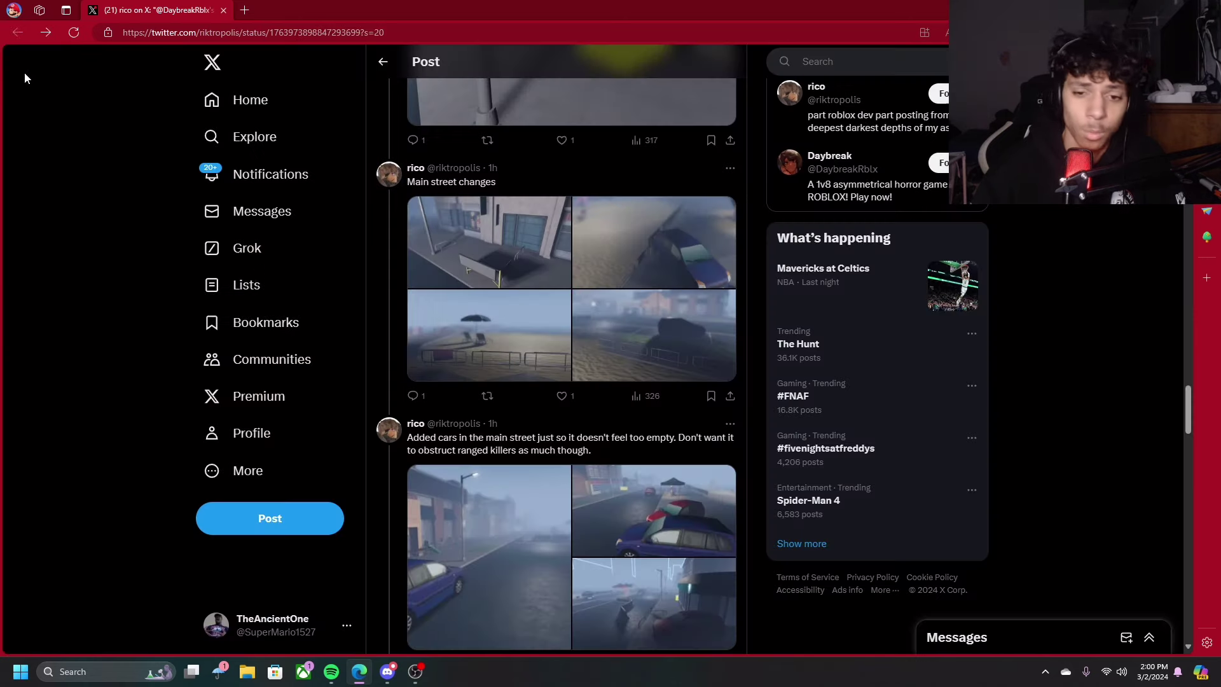
left_click(496, 332)
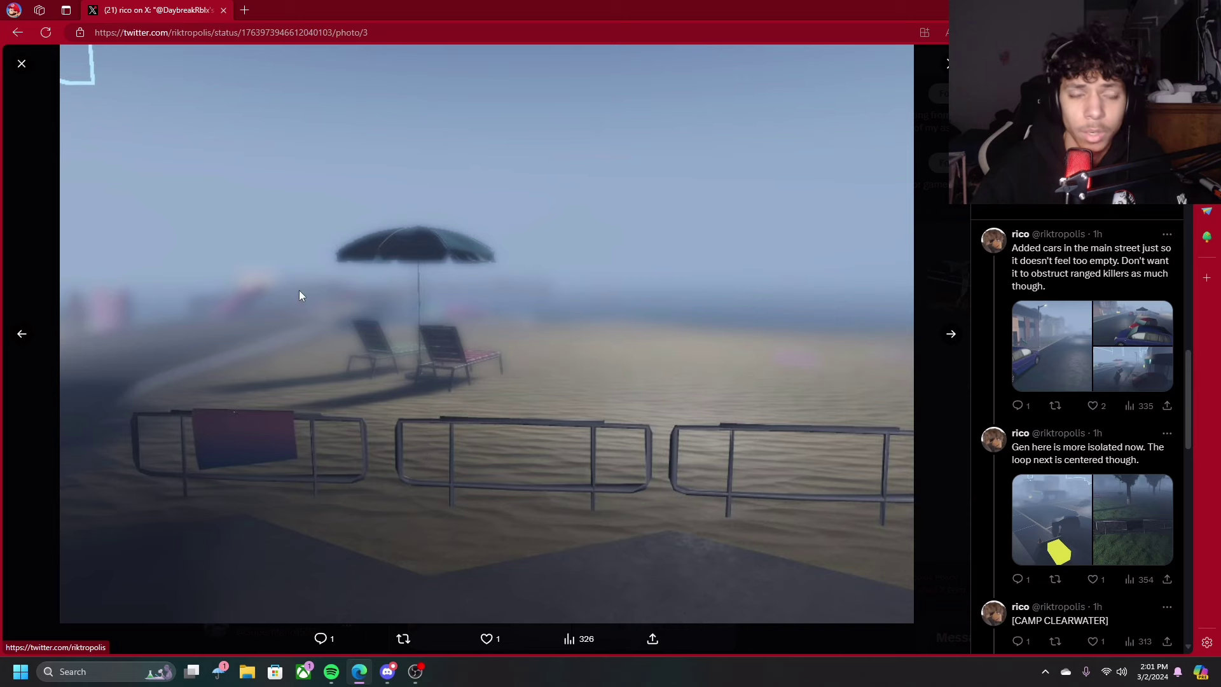
left_click(21, 63)
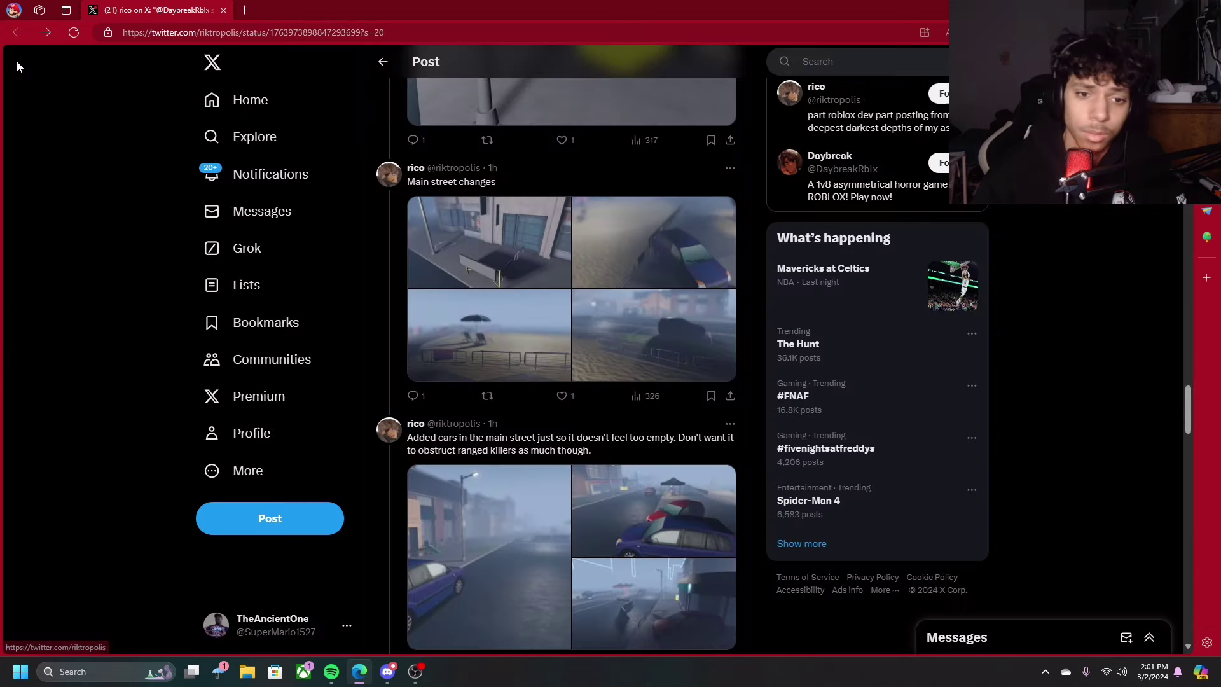
left_click(617, 319)
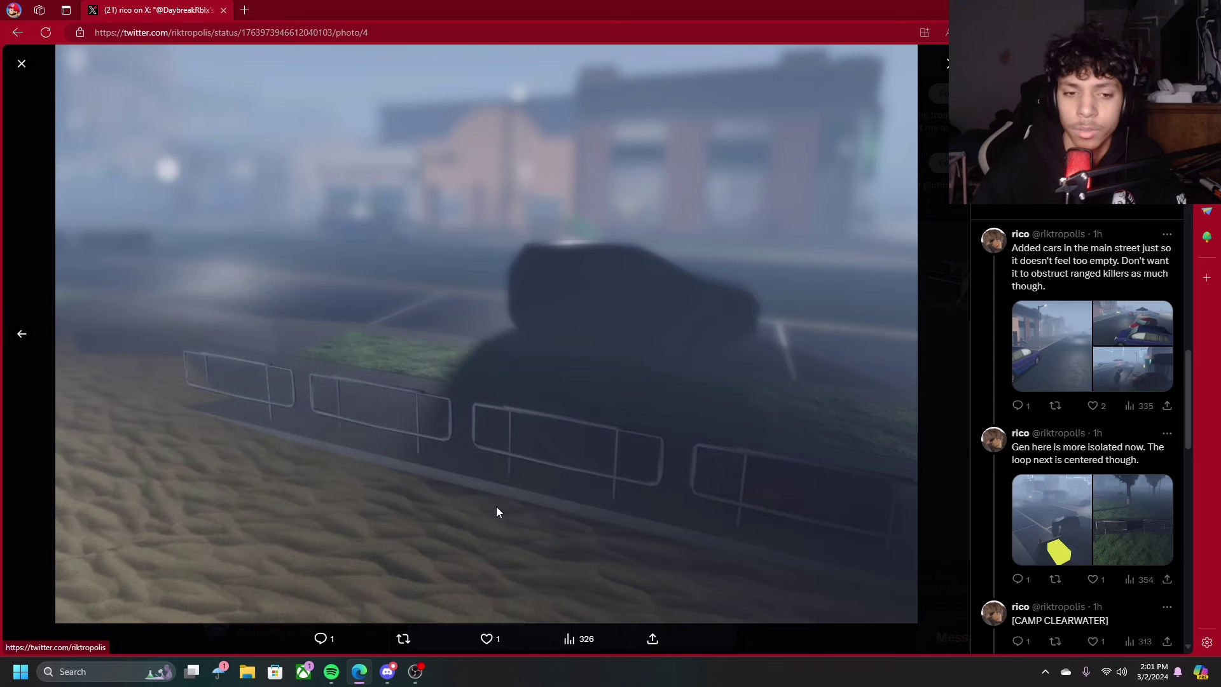
Step: View the 'Added cars' post's three photos, then enlarge the Gen post's first photo
key("Escape")
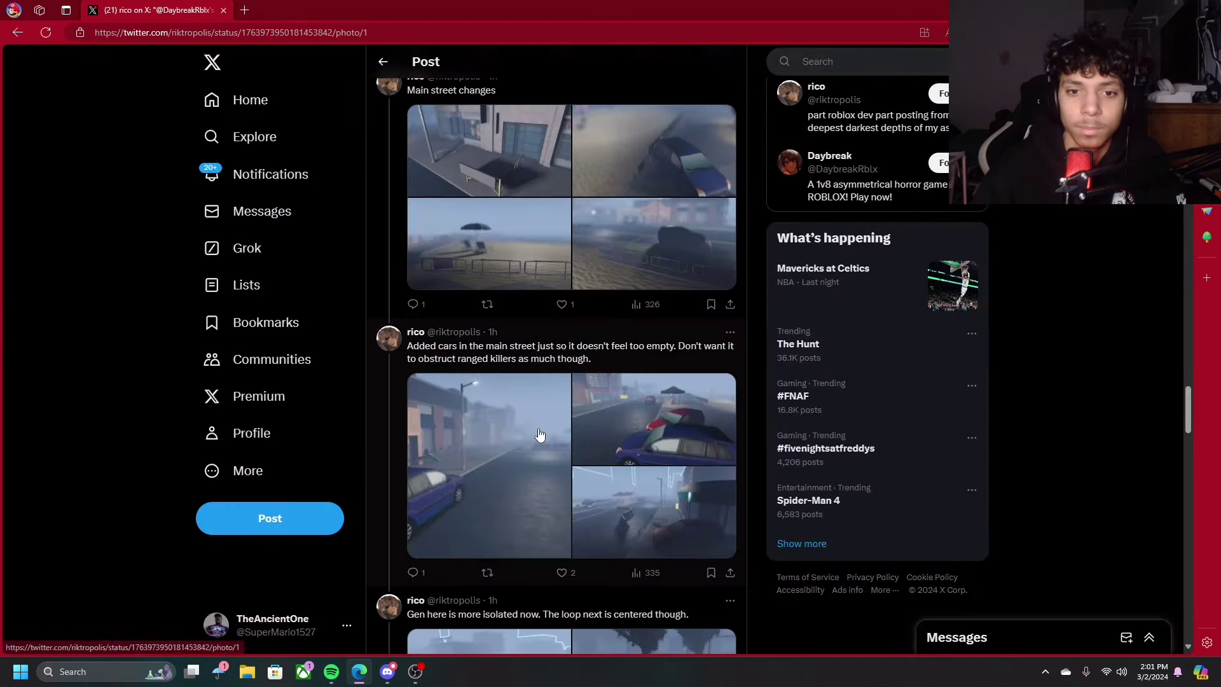
left_click(539, 436)
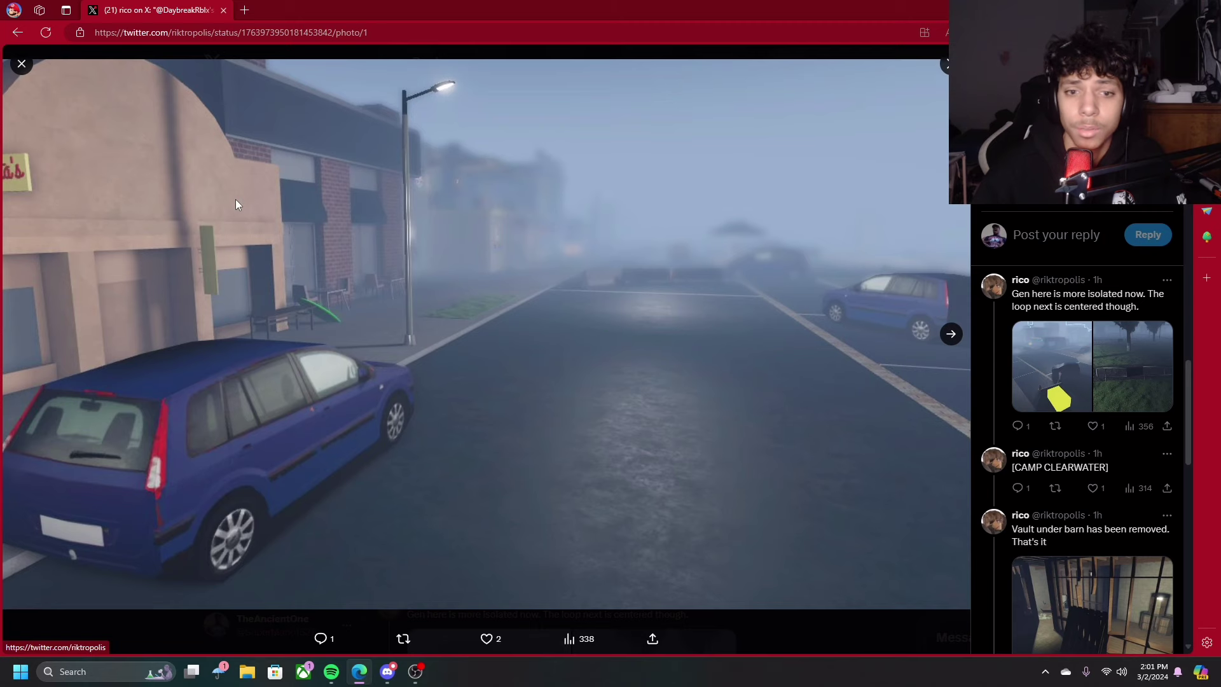
key("Escape")
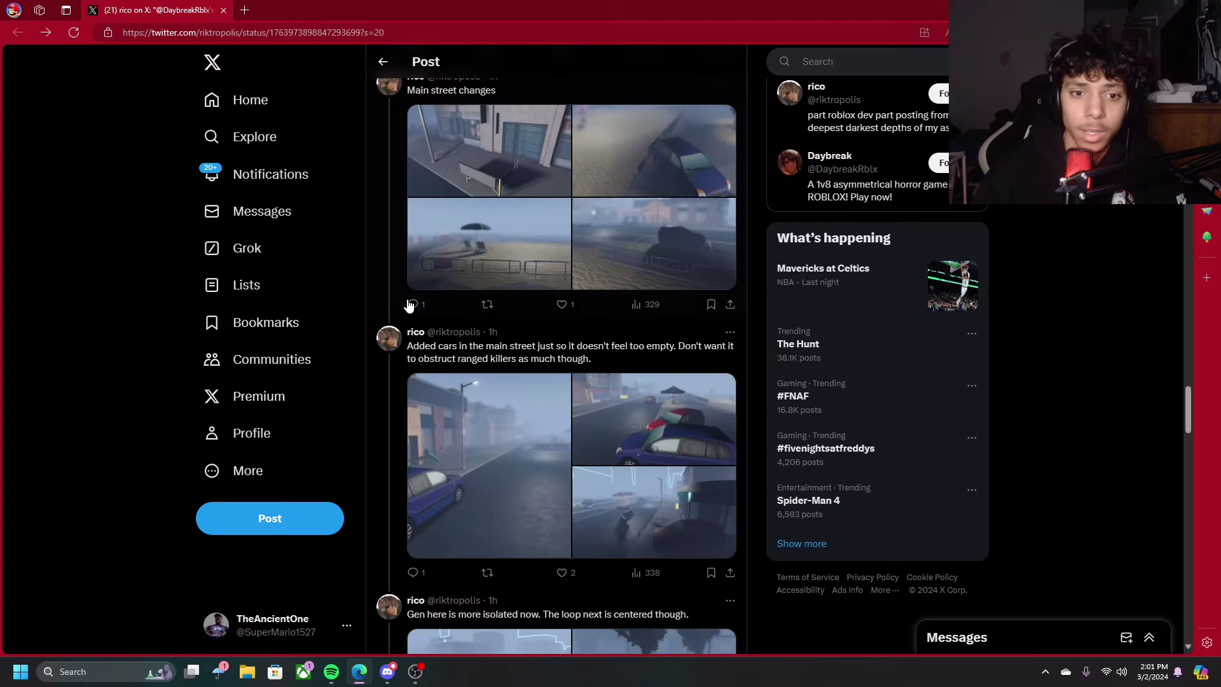
left_click(648, 412)
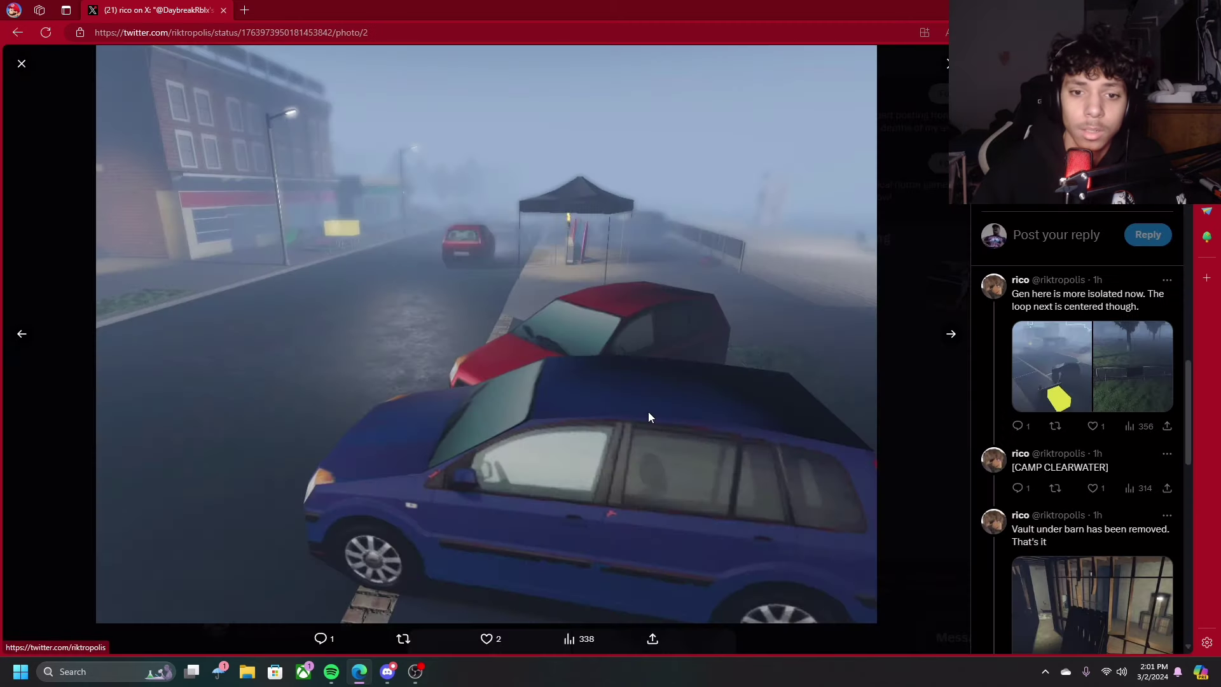
left_click(953, 344)
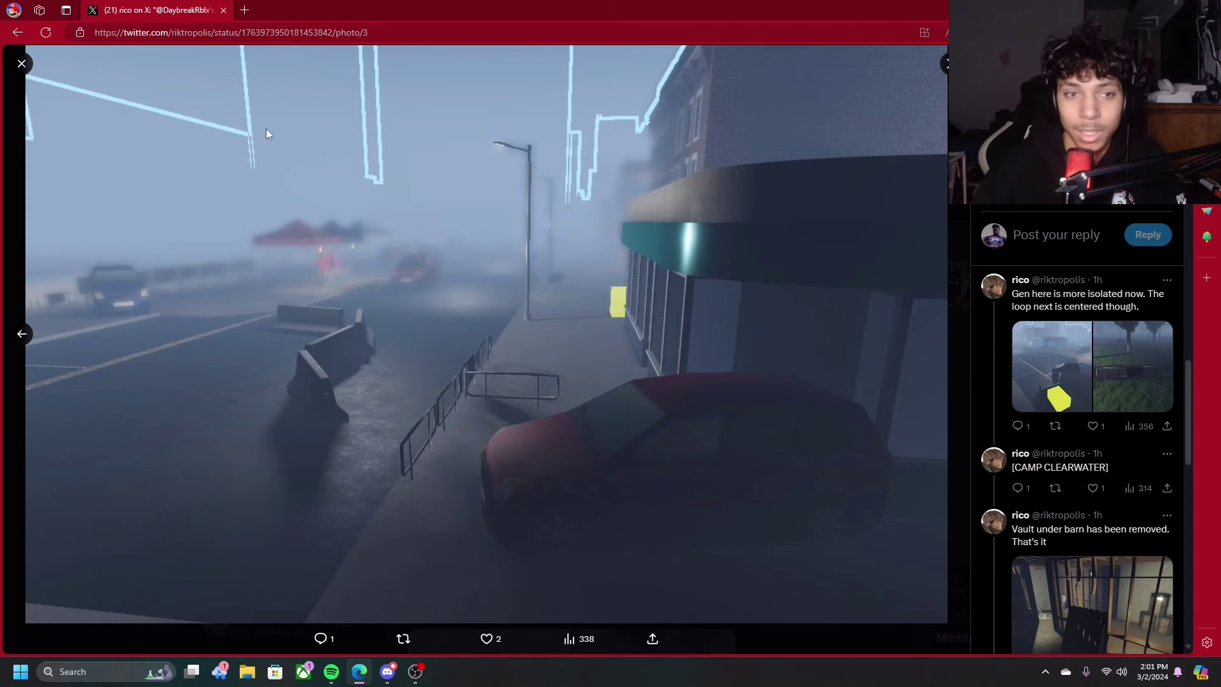
left_click(22, 62)
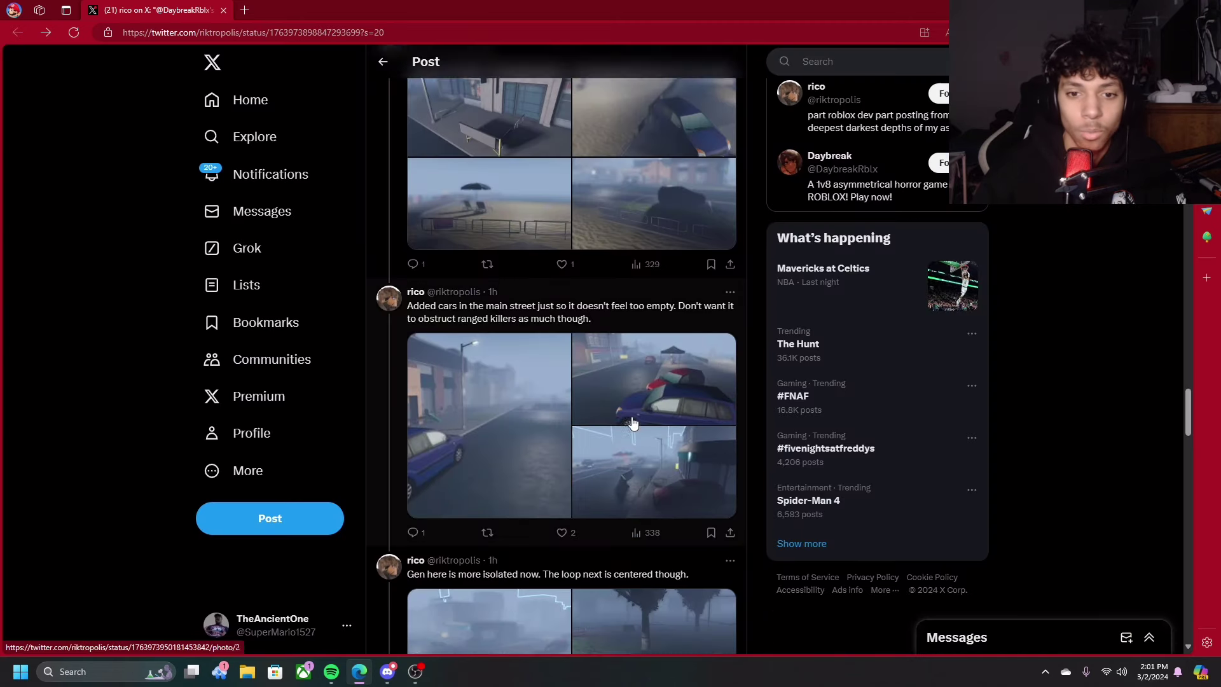
scroll(632, 423, "down", 3)
left_click(511, 409)
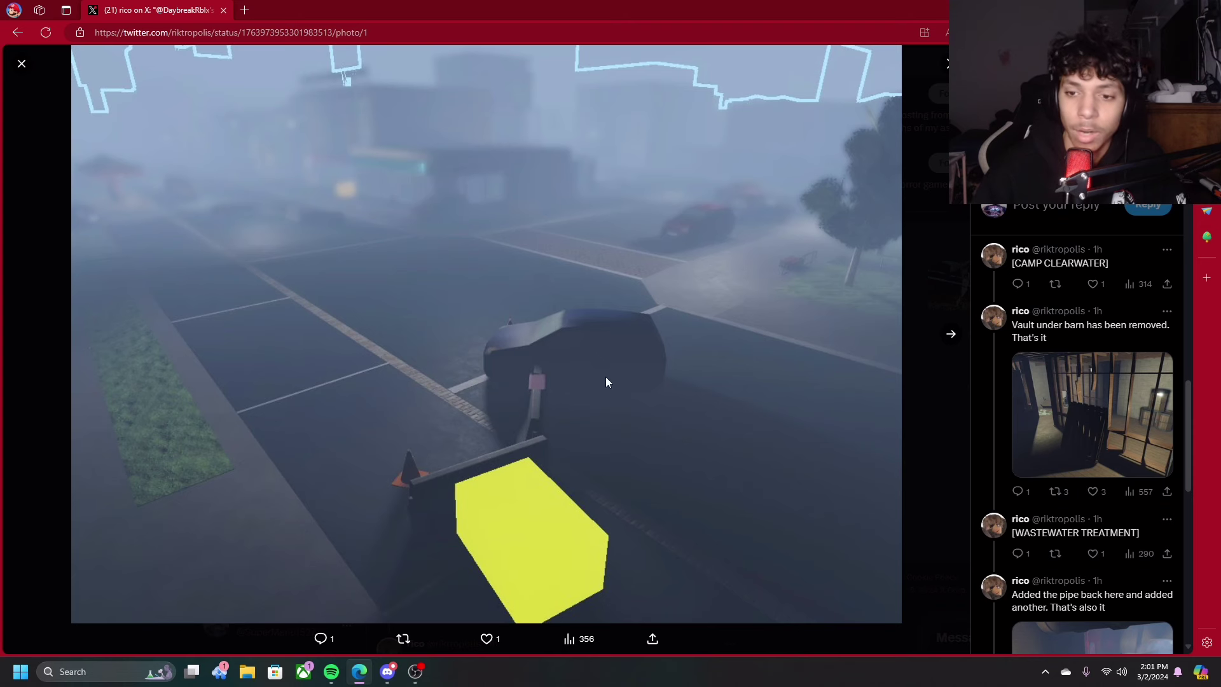
Step: Enlarge the Gen post's second photo, the barn vault photo, then the pipes photo
left_click(21, 63)
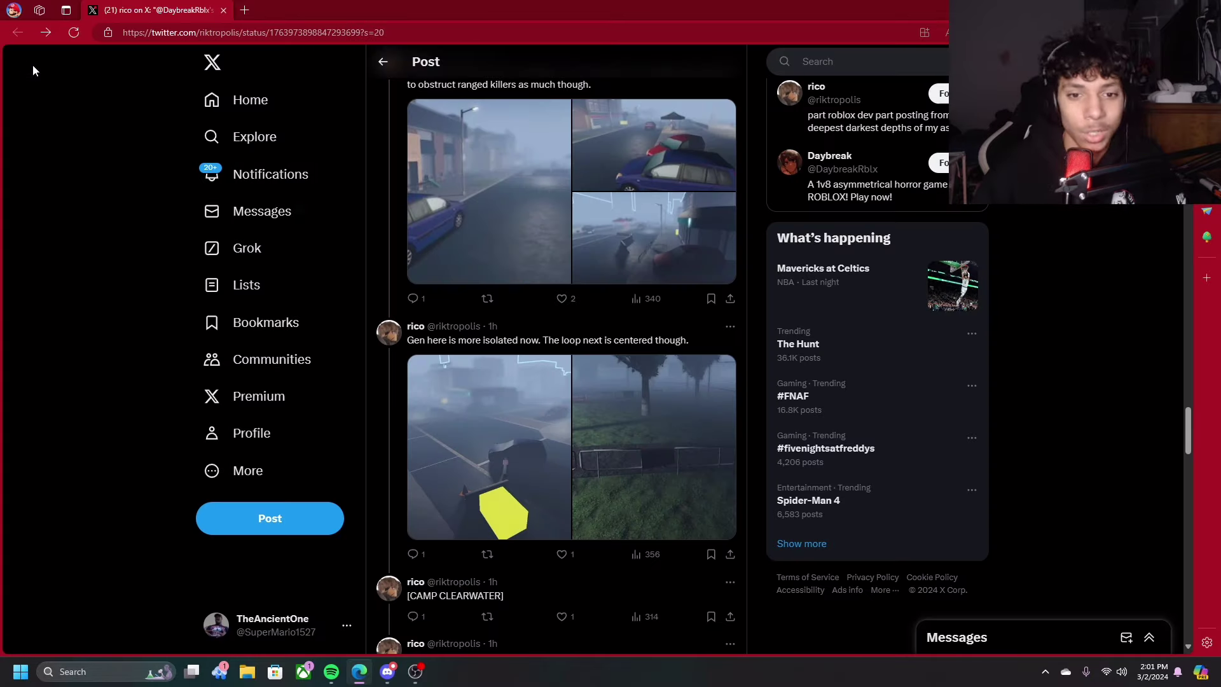
left_click(597, 440)
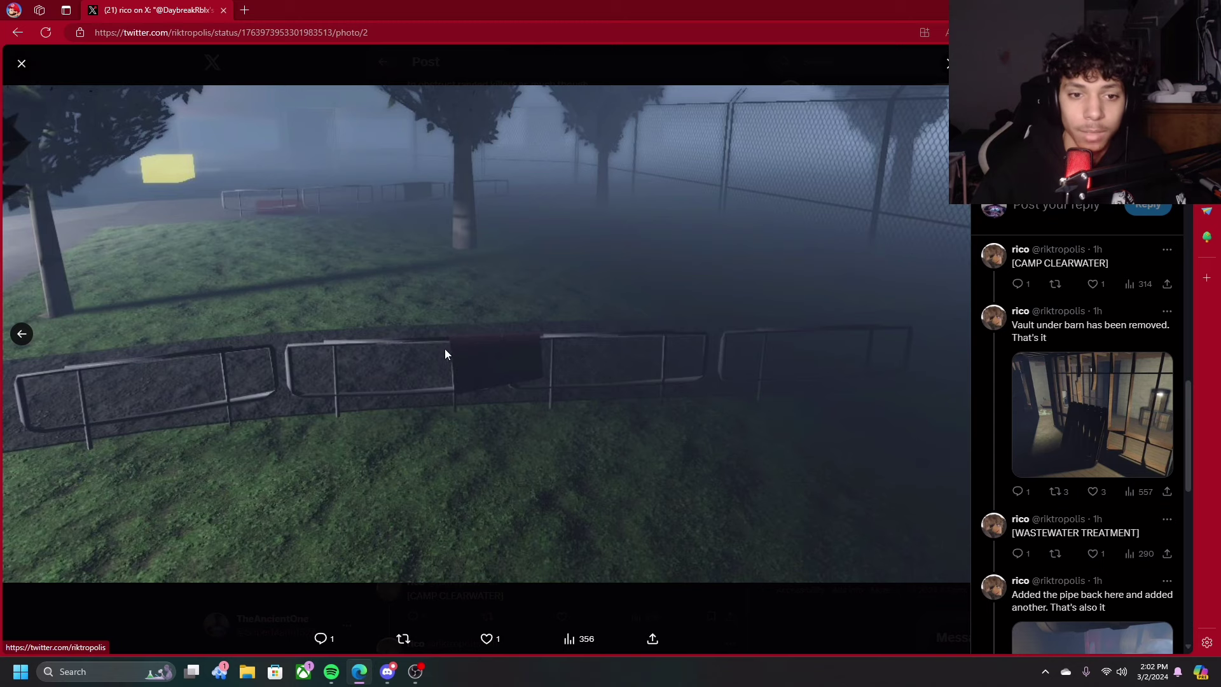
left_click(22, 63)
scroll(496, 432, "down", 2)
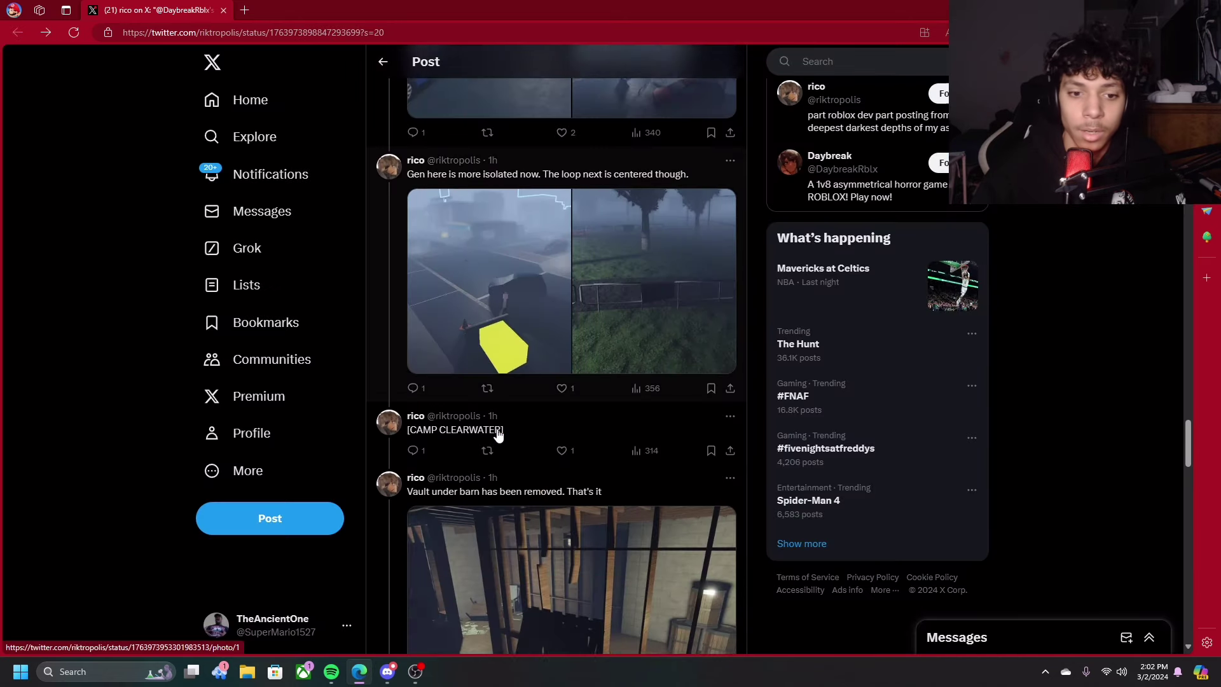
scroll(497, 433, "down", 2)
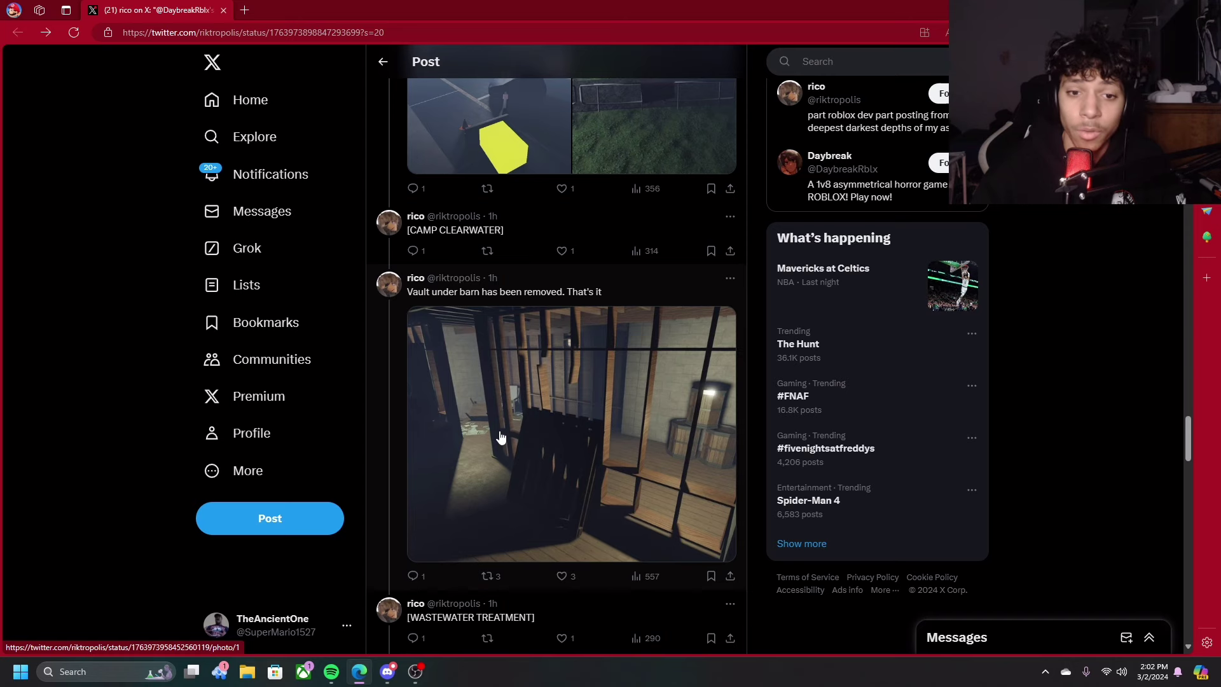
left_click(499, 438)
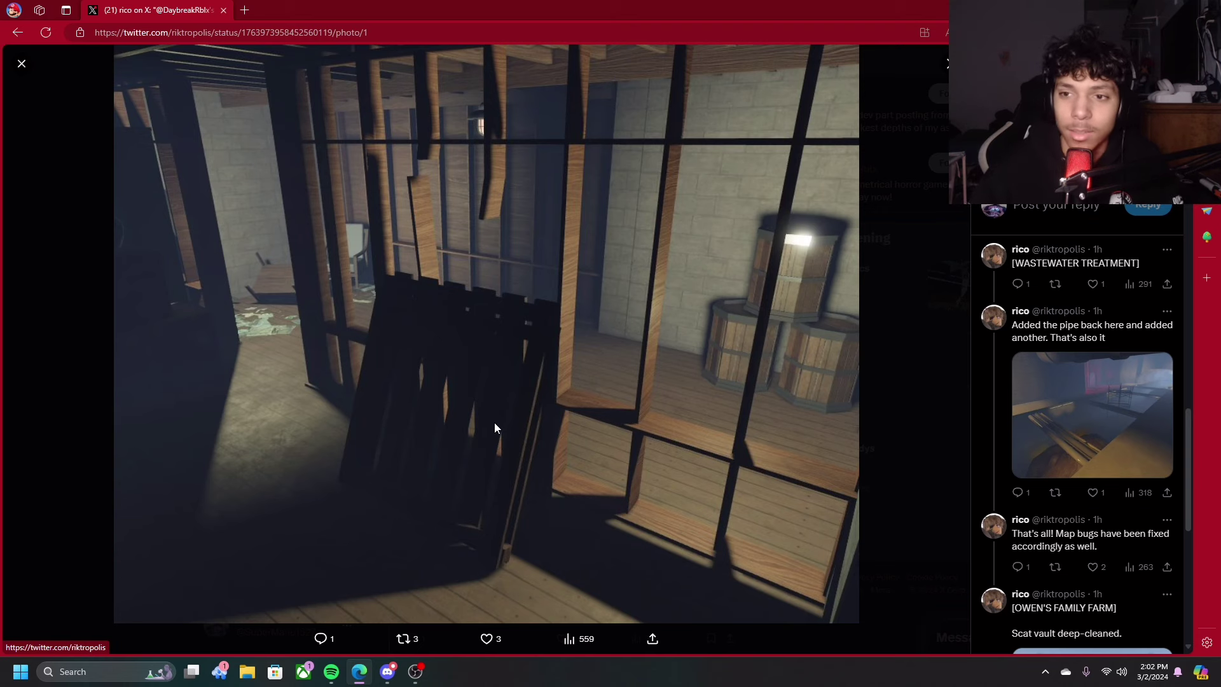
left_click(21, 63)
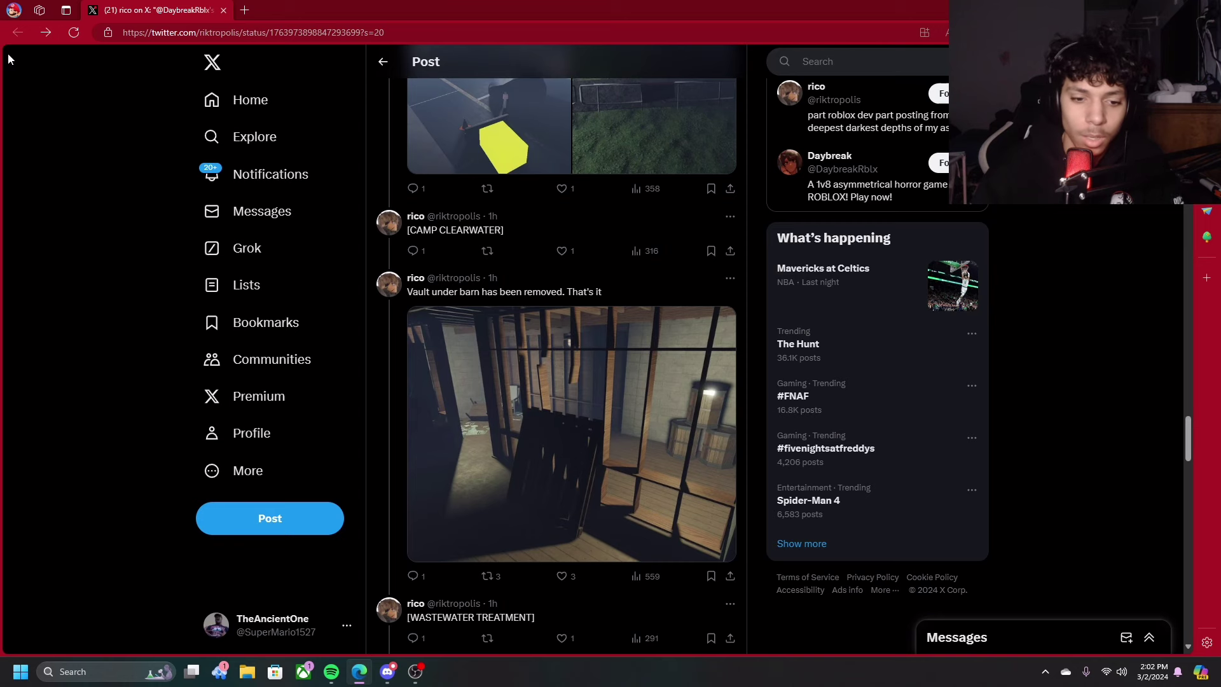
scroll(506, 325, "down", 3)
left_click(557, 415)
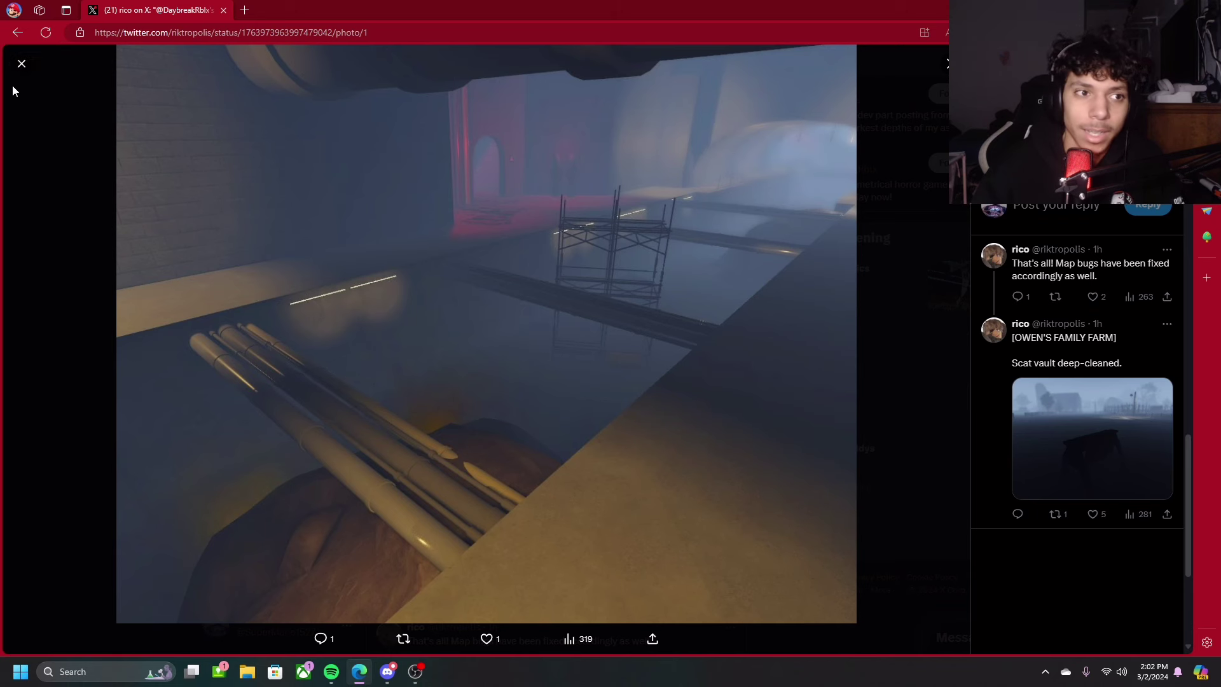
Step: Re-view the pipe photo enlarged, then the foggy Owen's Family Farm Scat vault photo
left_click(22, 64)
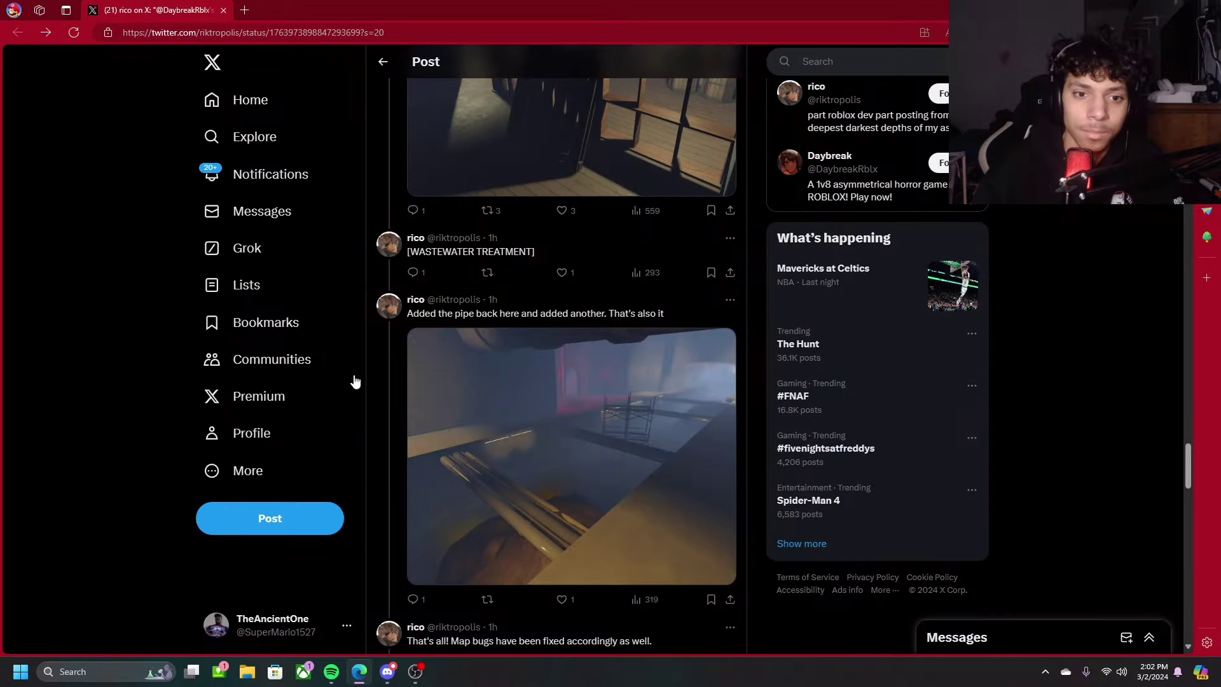
scroll(354, 382, "down", 3)
scroll(622, 310, "up", 2)
left_click(623, 310)
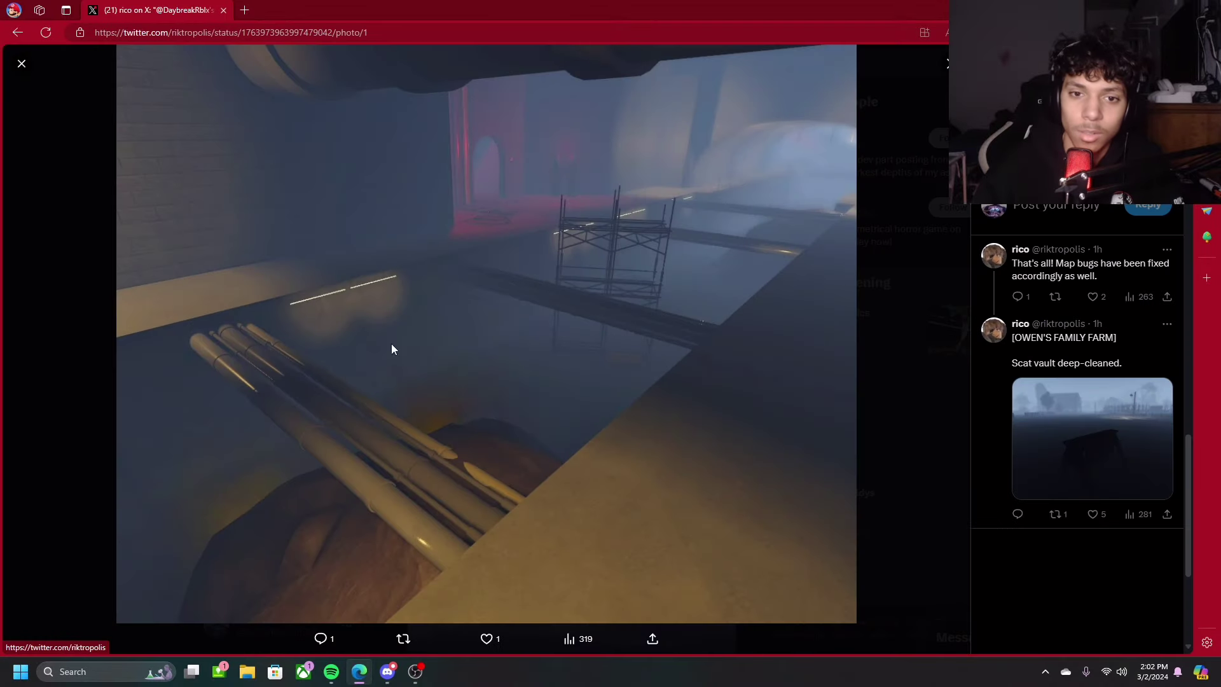
left_click(22, 65)
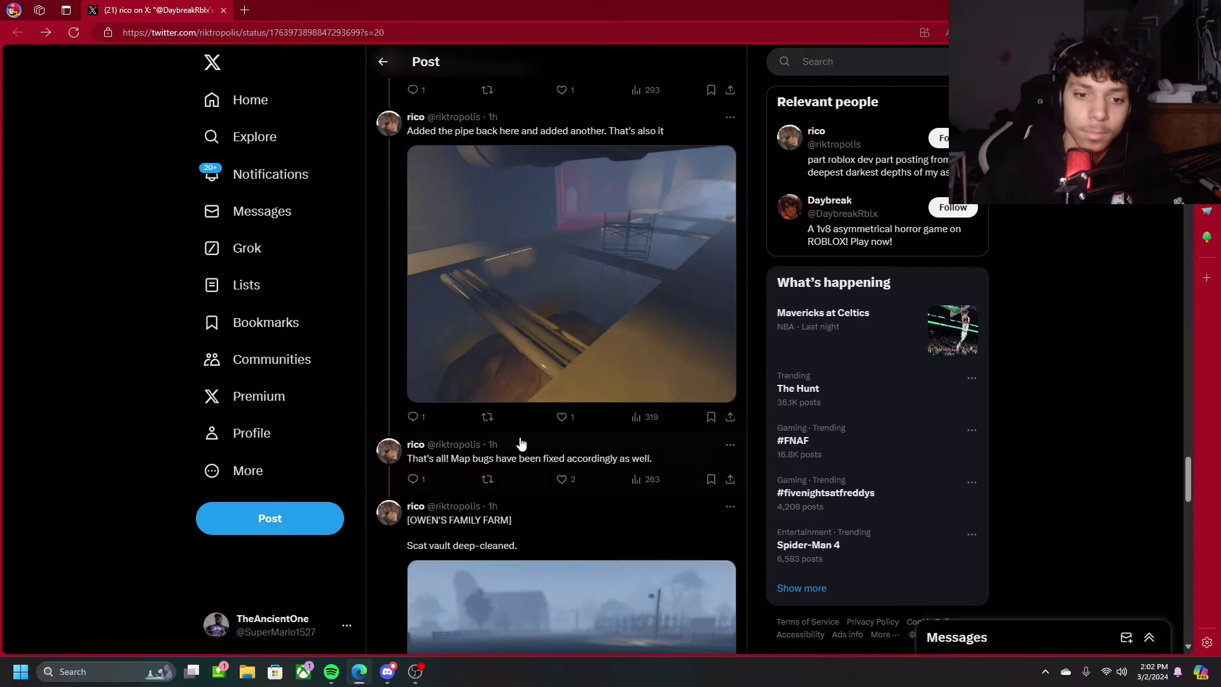
scroll(521, 441, "down", 1)
scroll(522, 441, "down", 1)
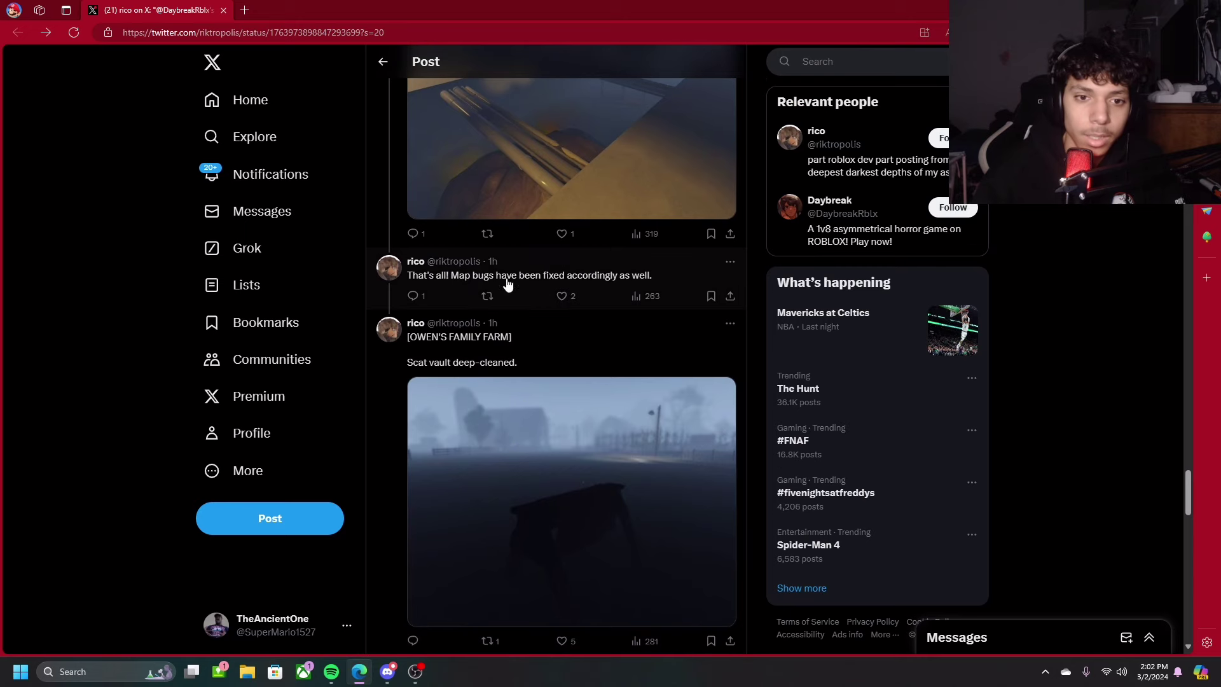
scroll(511, 323, "down", 1)
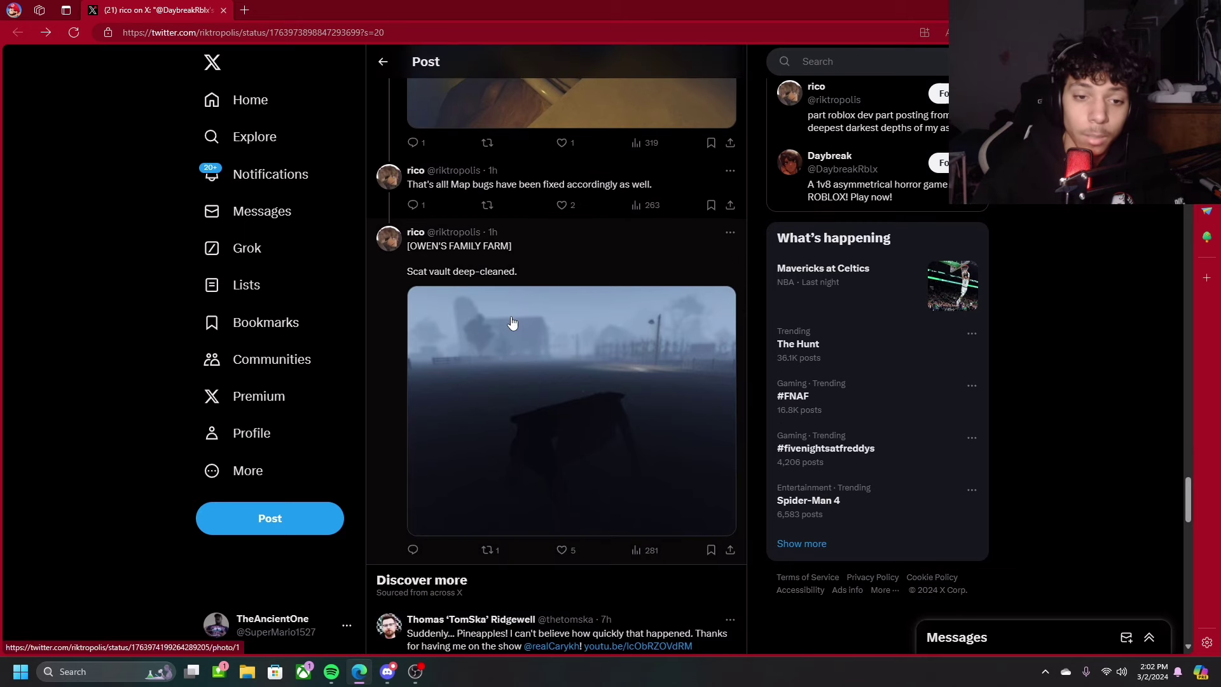
left_click(511, 323)
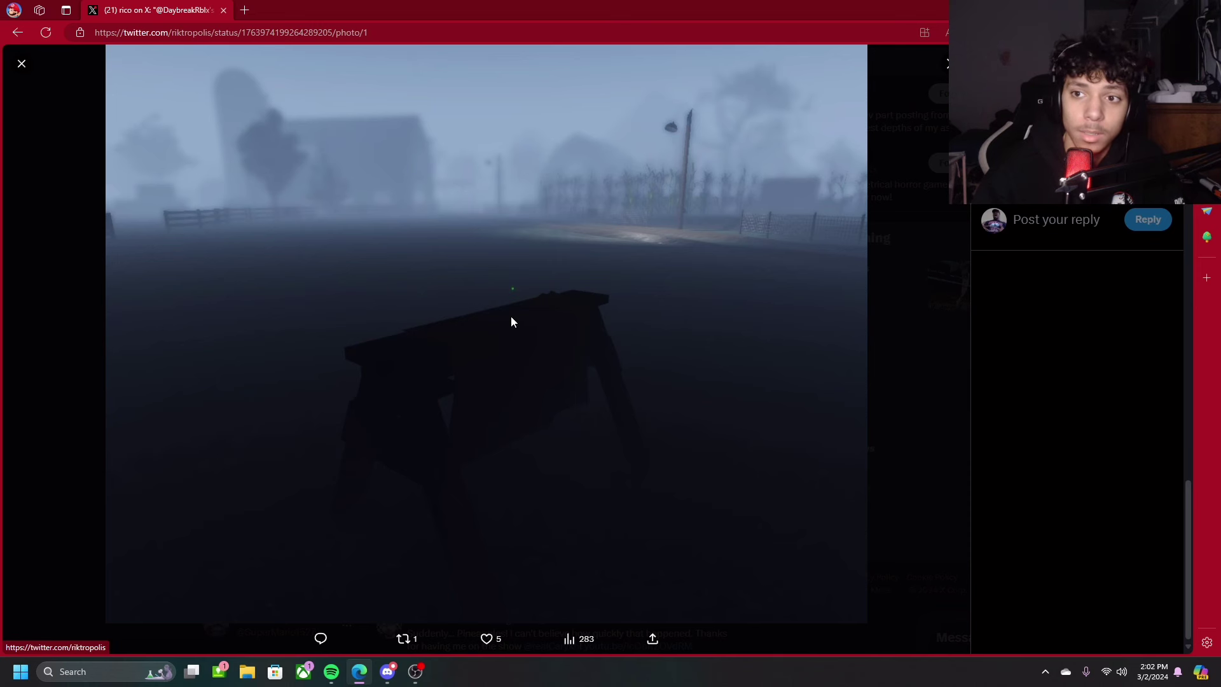
left_click(19, 64)
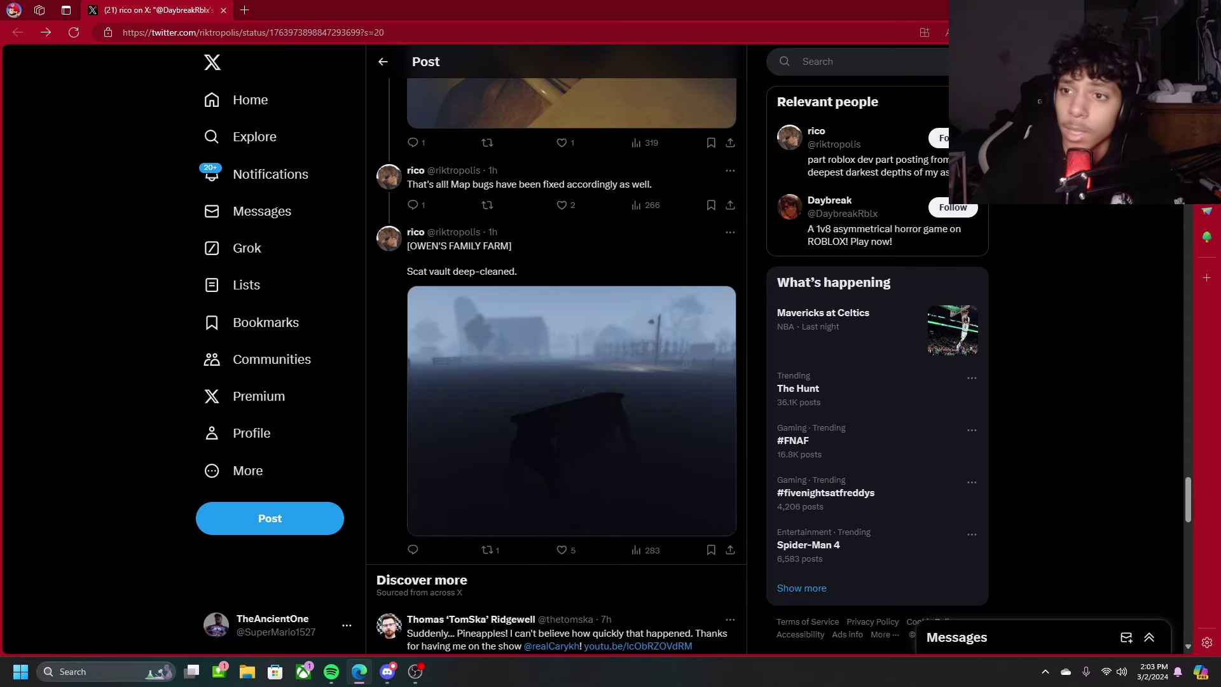
Step: Switch from the browser to OBS Studio, where recording is still running
key("alt+Tab")
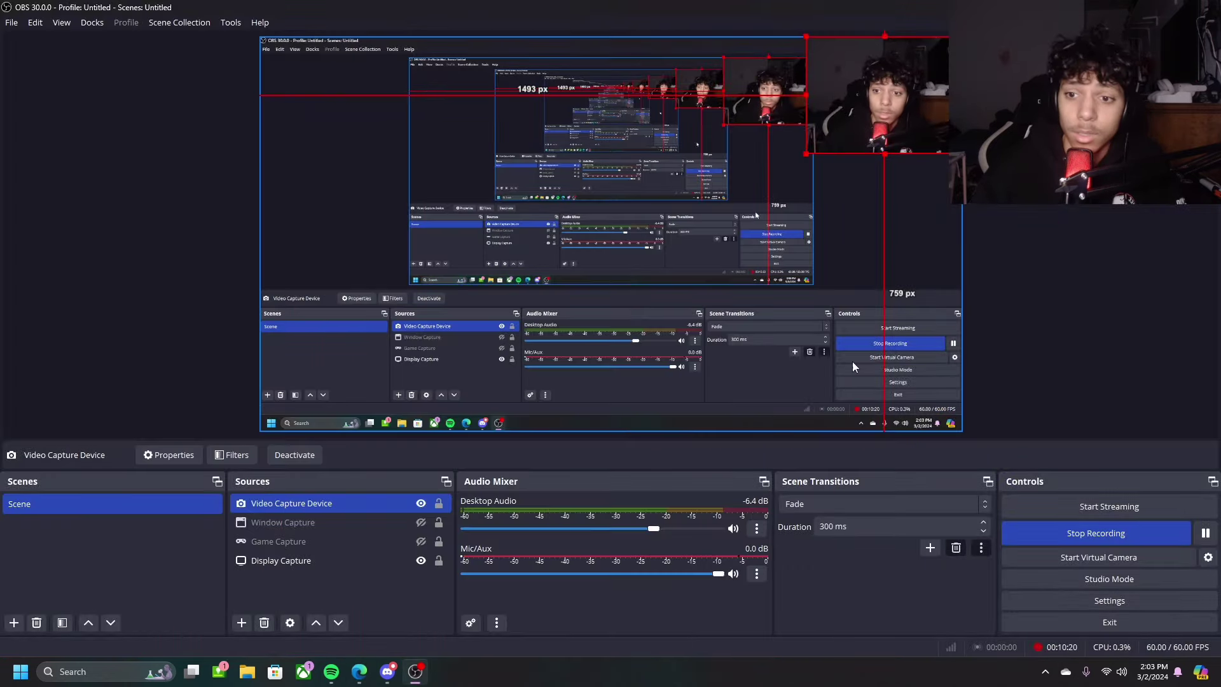